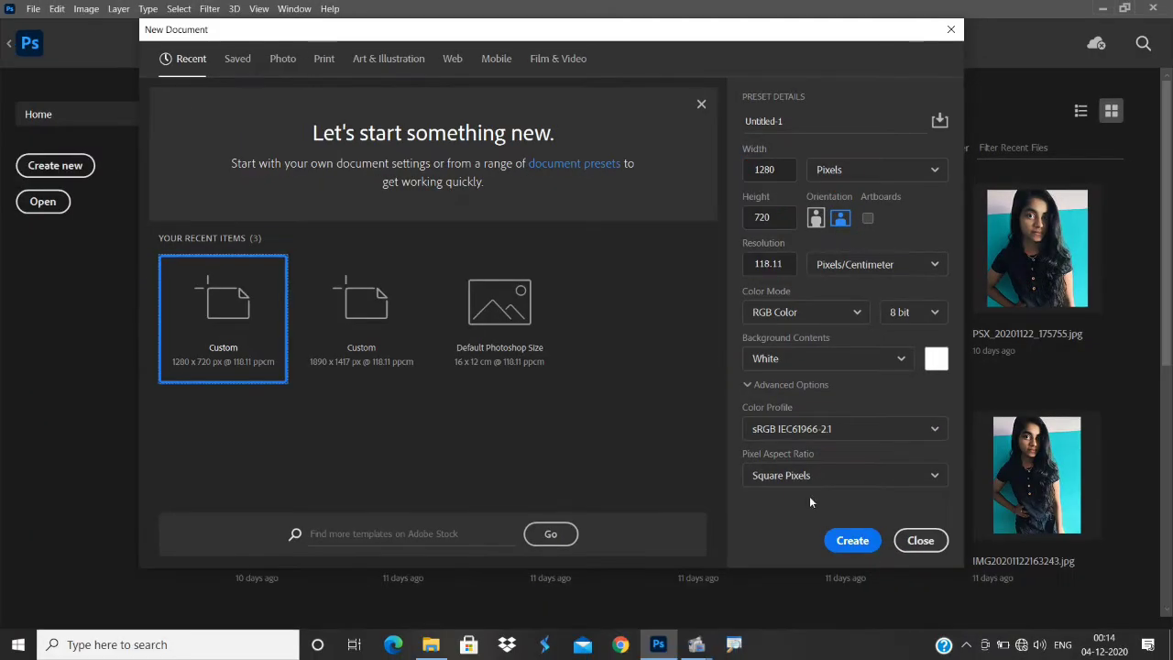
Create a 1280 x 720 pixel RGB document with a white background and duplicate its Background layer.
click(852, 541)
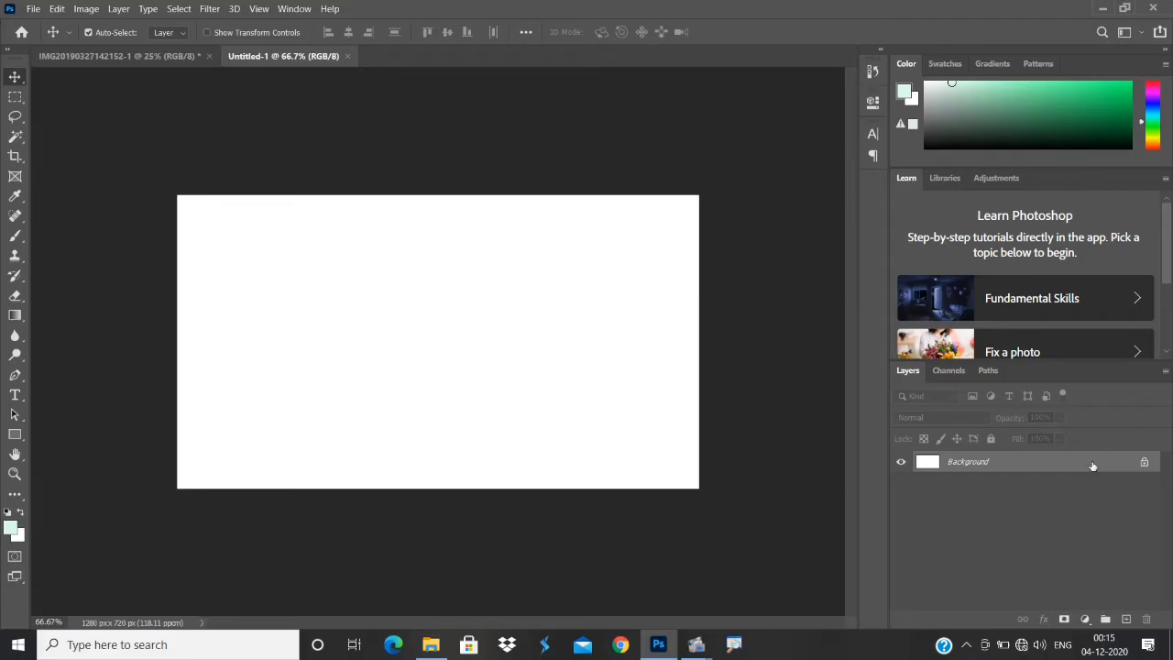
click(1114, 601)
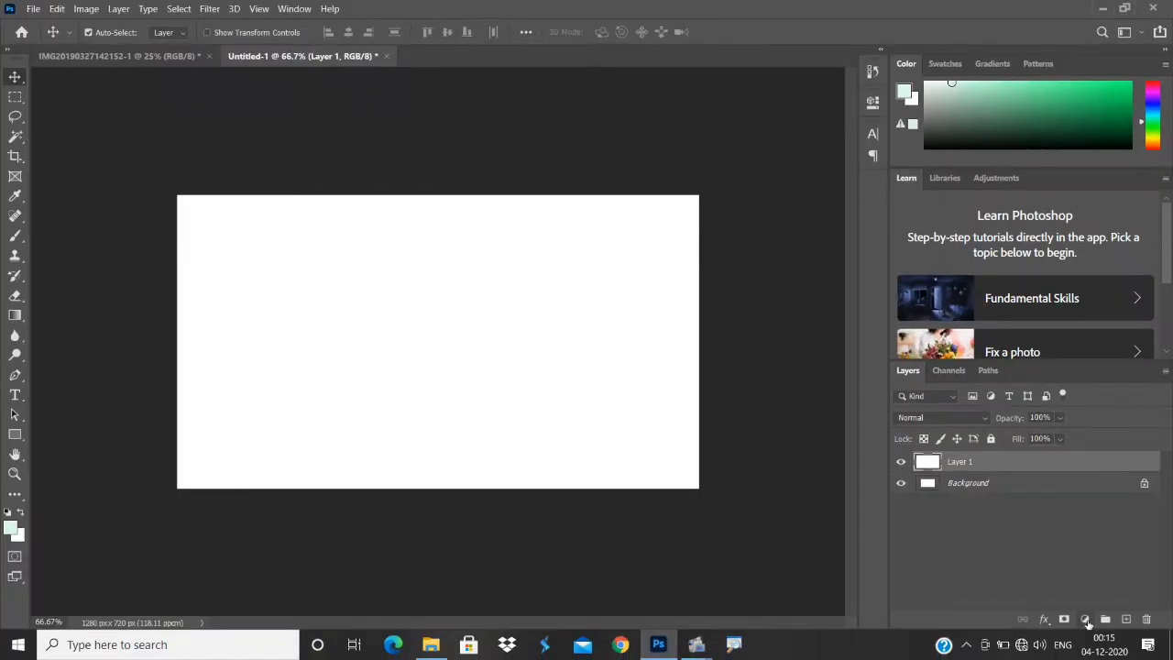
Add a Gradient fill layer above Layer 1 using the Black, White preset from the Basics group.
click(1090, 620)
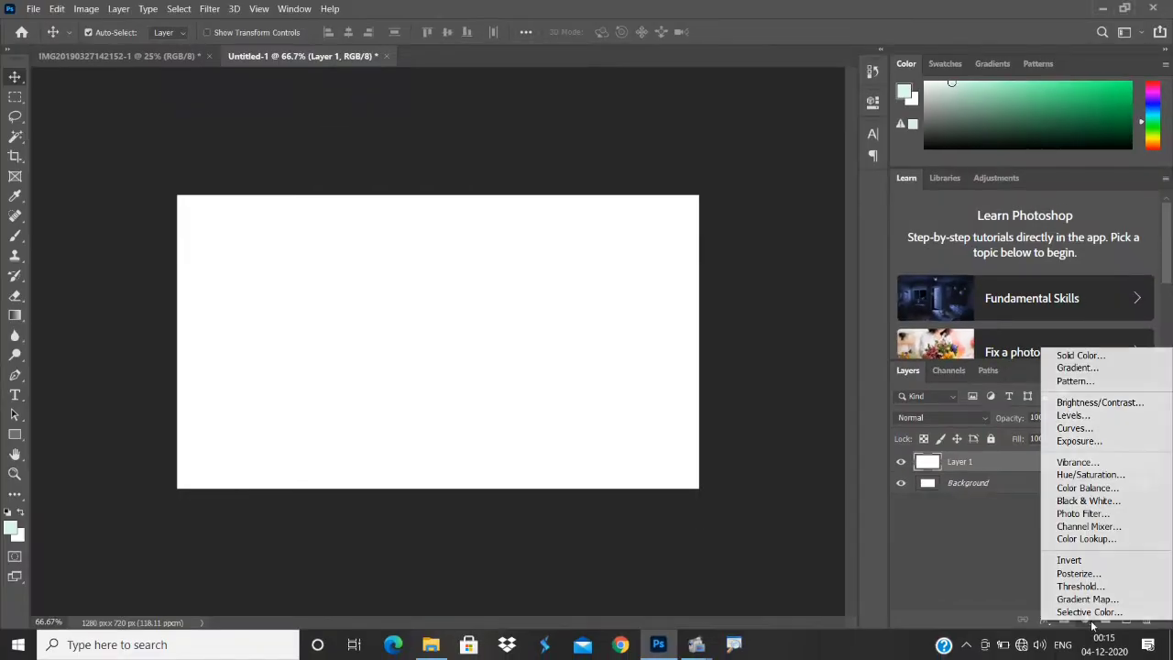
click(1091, 620)
key(ctrl+1)
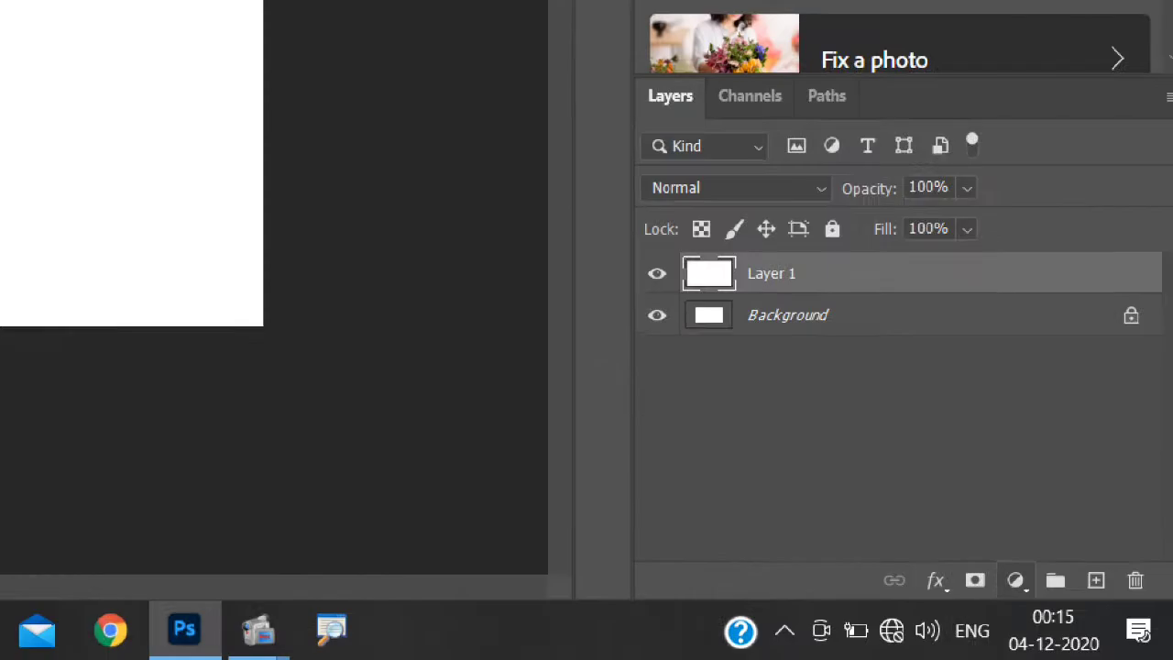
click(1091, 621)
mouse_move(1019, 558)
mouse_down()
mouse_move(973, 578)
mouse_move(1040, 576)
mouse_up()
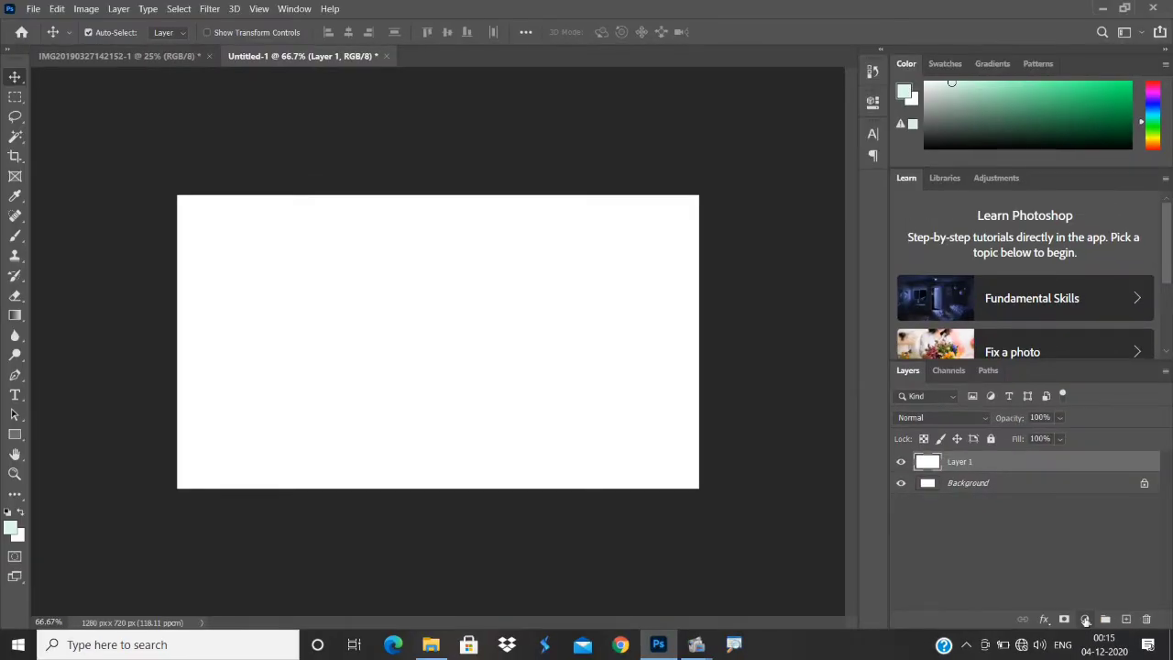
click(1014, 577)
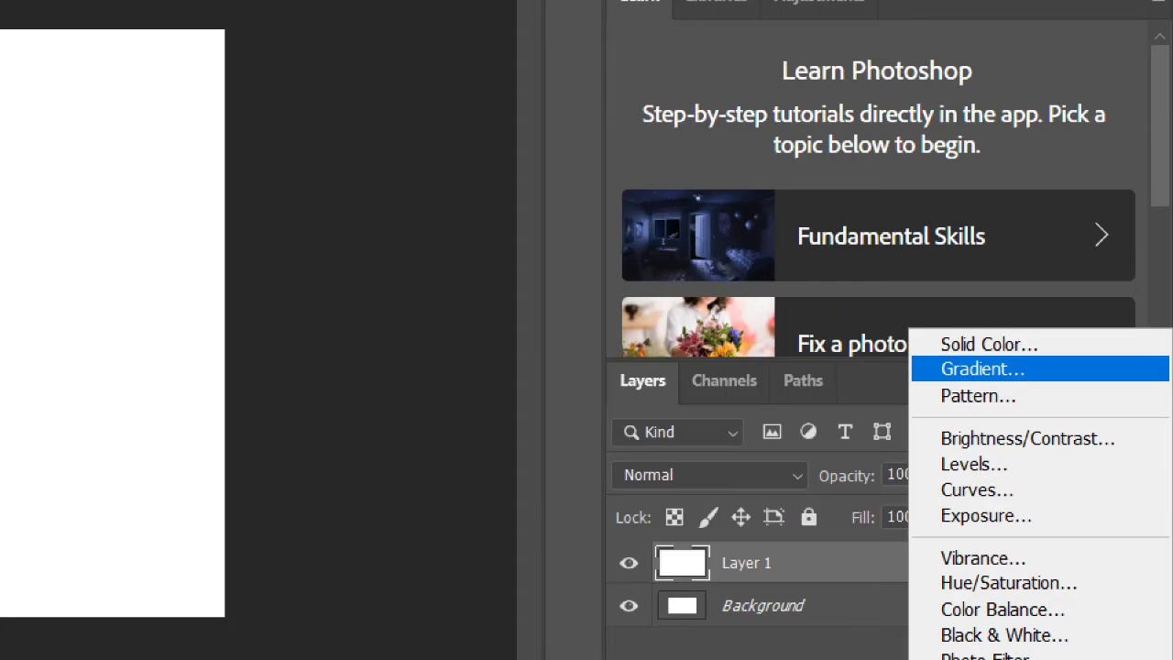
click(1140, 365)
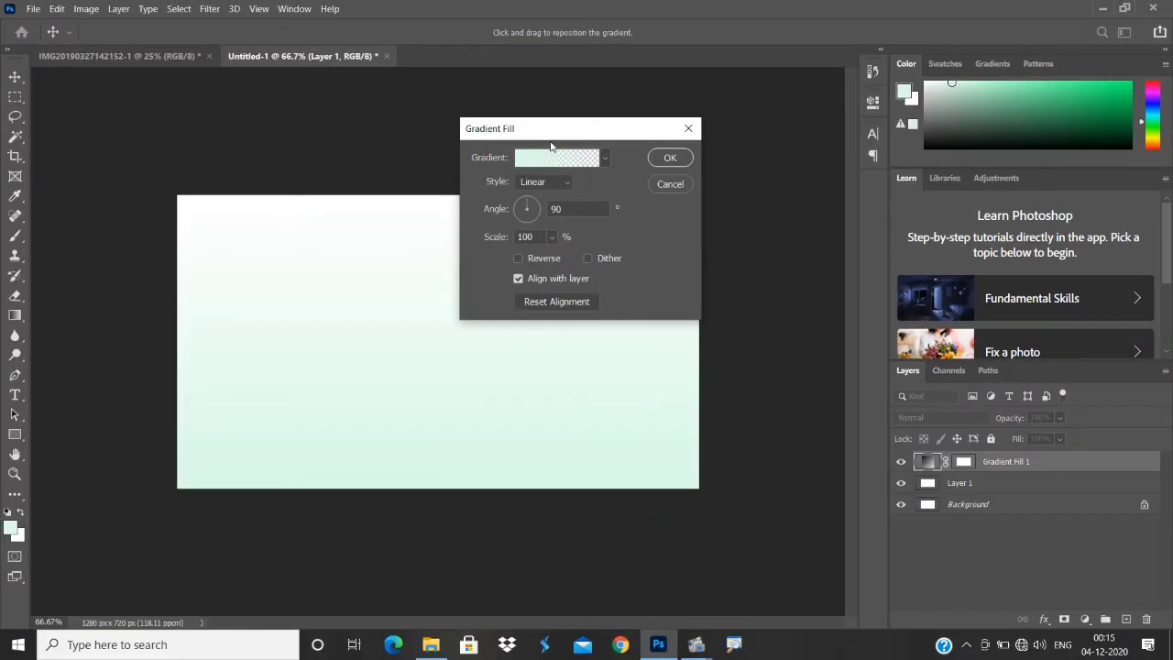
click(535, 162)
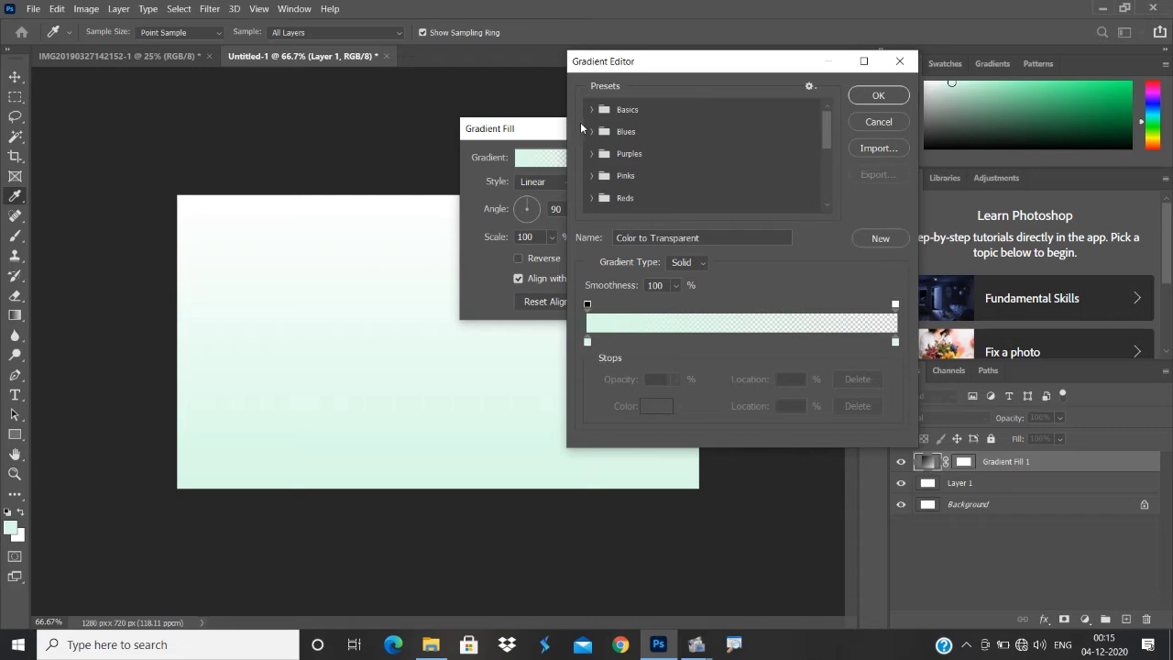
click(592, 110)
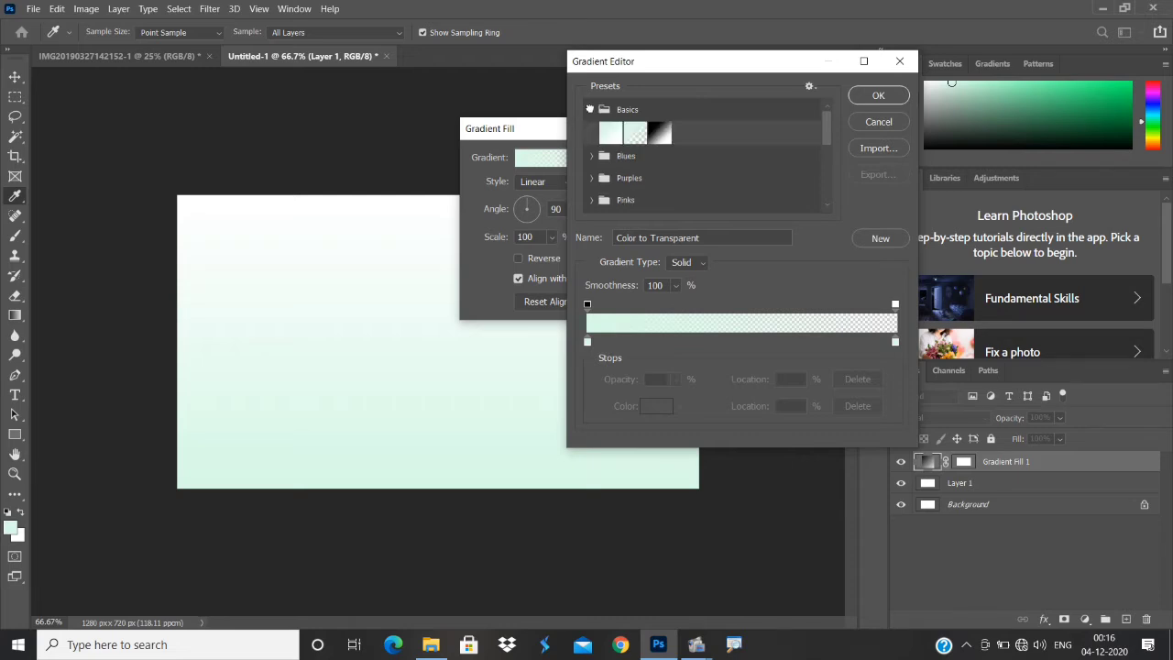
click(660, 133)
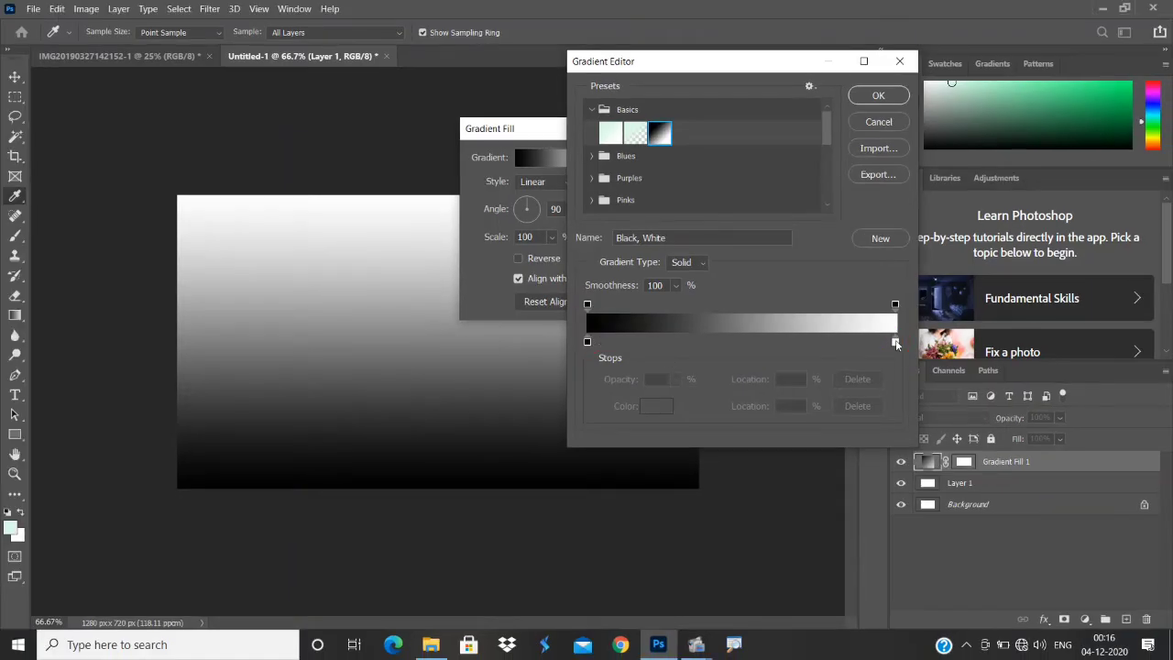
Change the gradient's white colour stop to the light grey efedef.
click(897, 343)
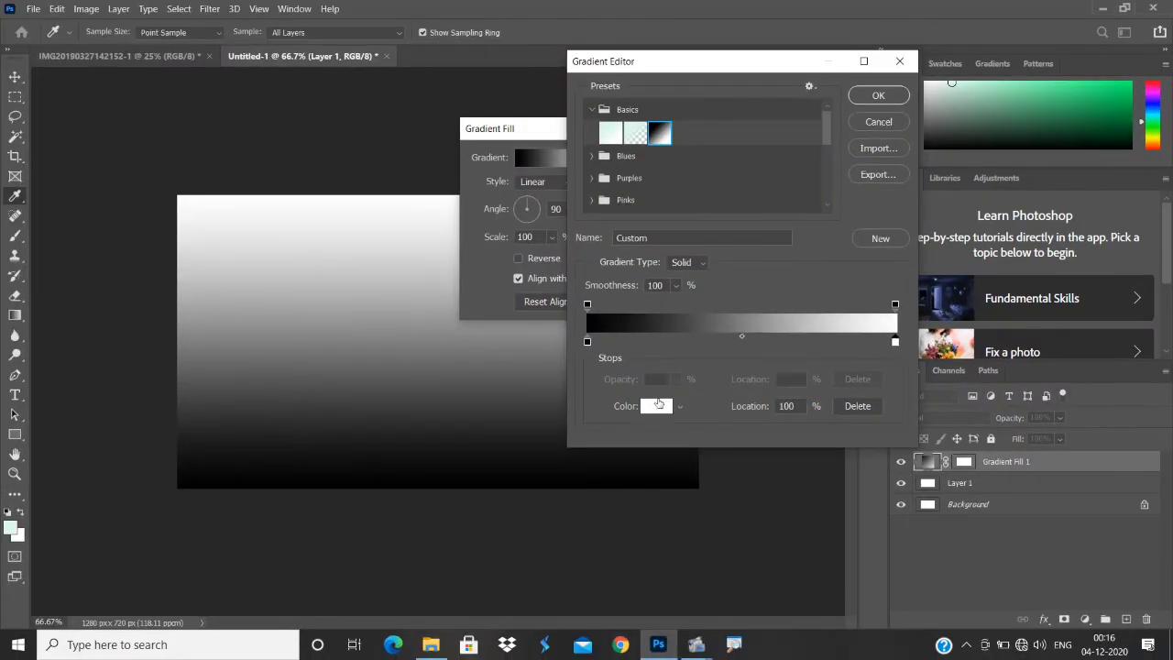
click(647, 405)
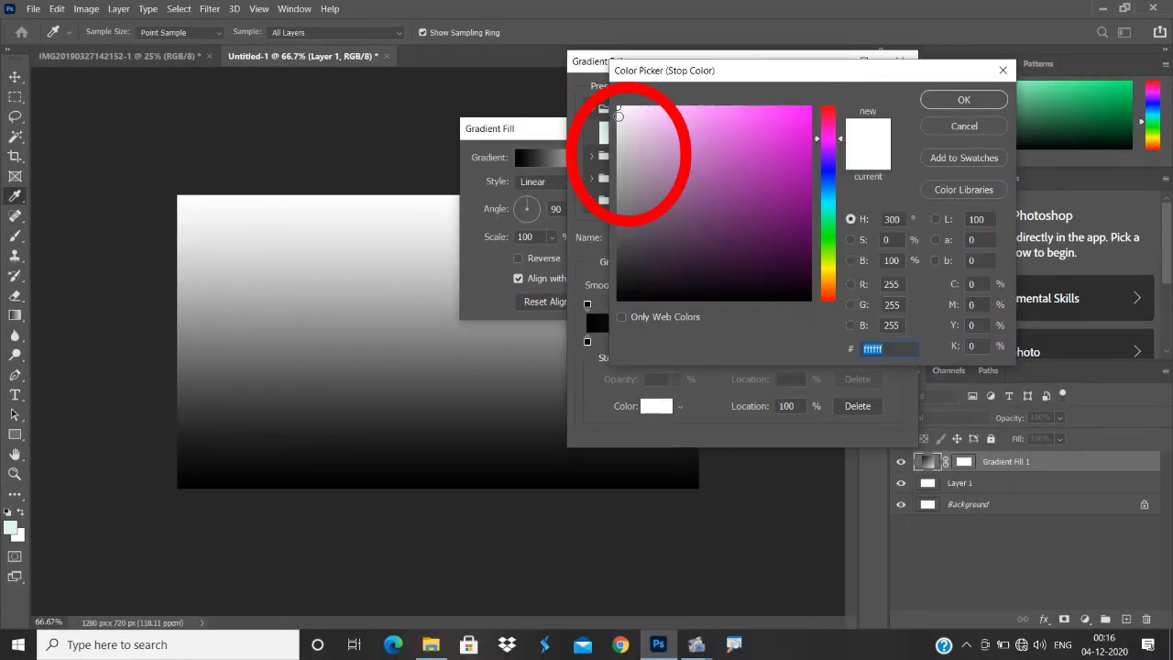
click(618, 116)
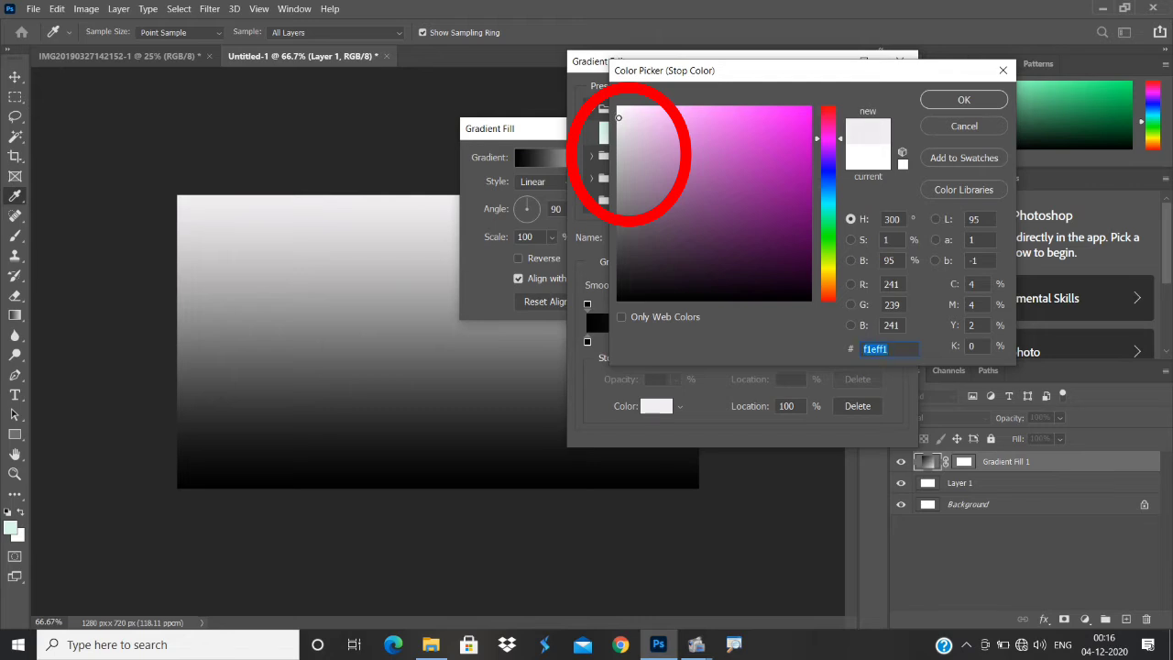
click(621, 117)
drag(898, 350, 830, 348)
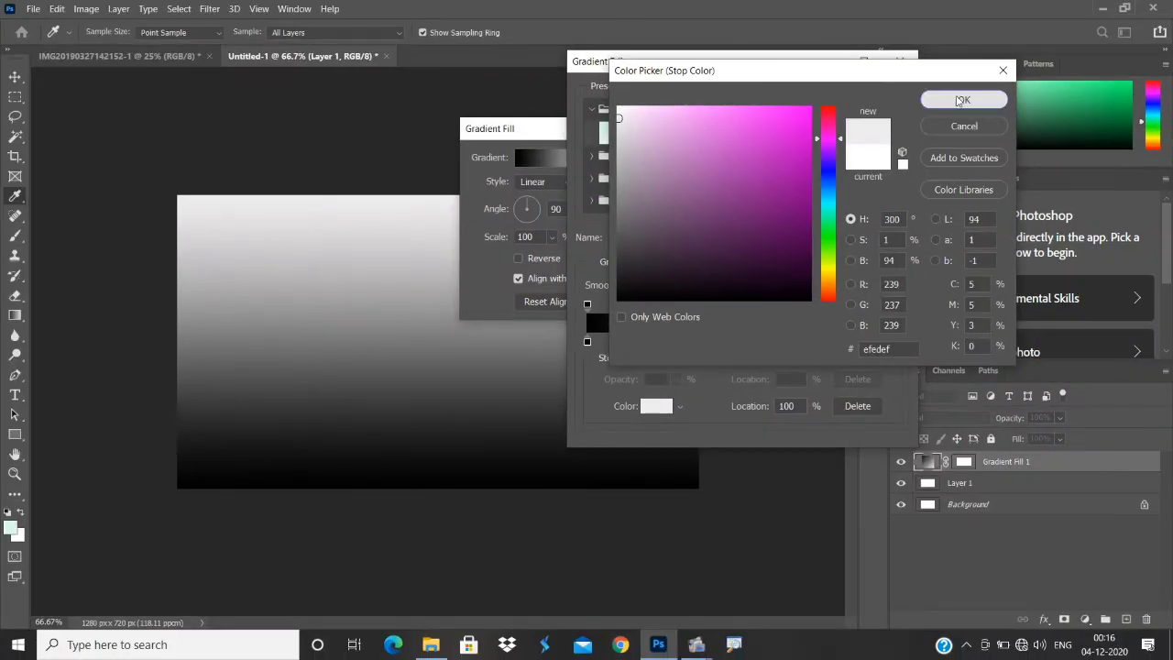
click(961, 101)
Change the gradient's black colour stop to the dark grey 3c3c3c and accept the edited gradient.
click(587, 342)
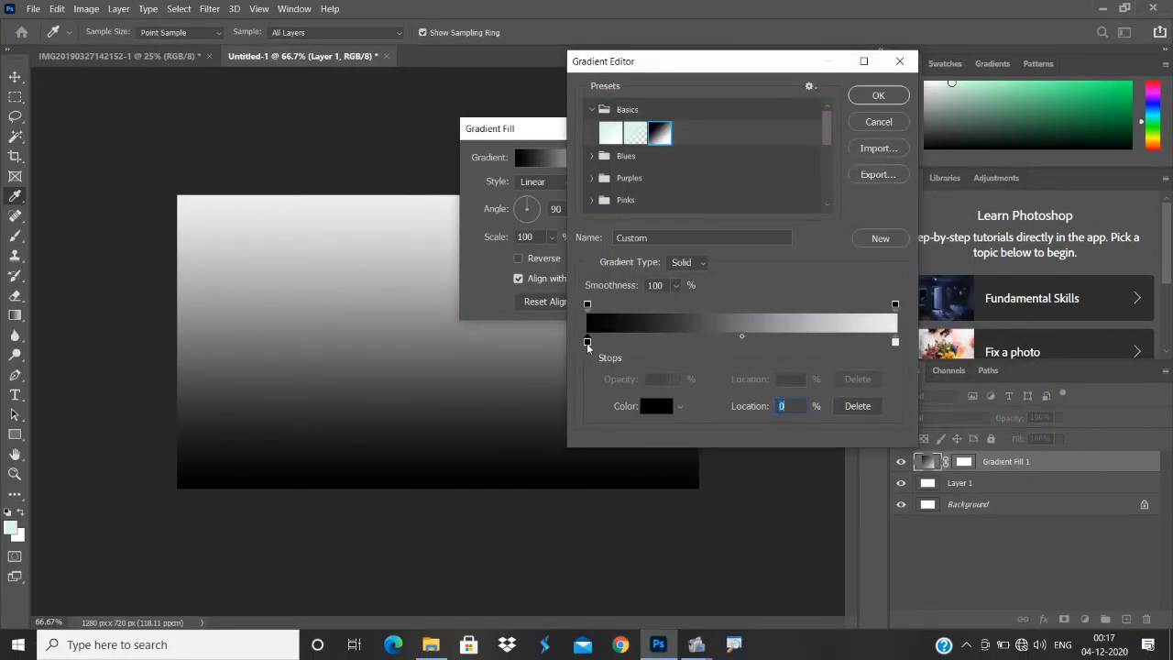
click(655, 406)
drag(618, 249, 618, 257)
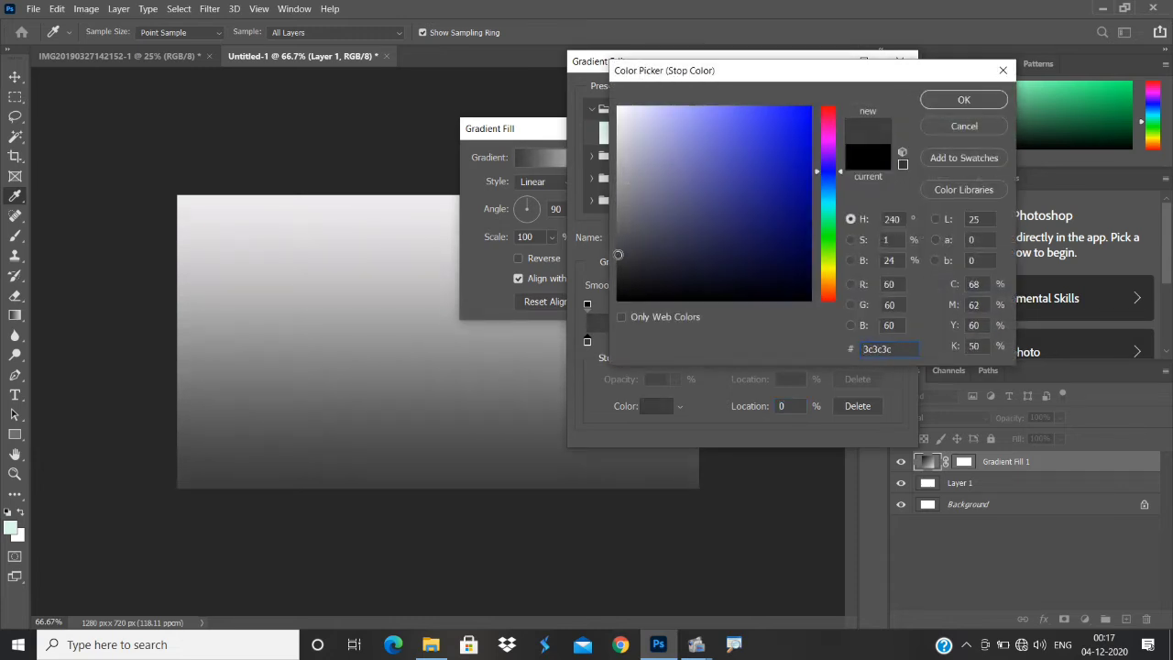
double_click(894, 339)
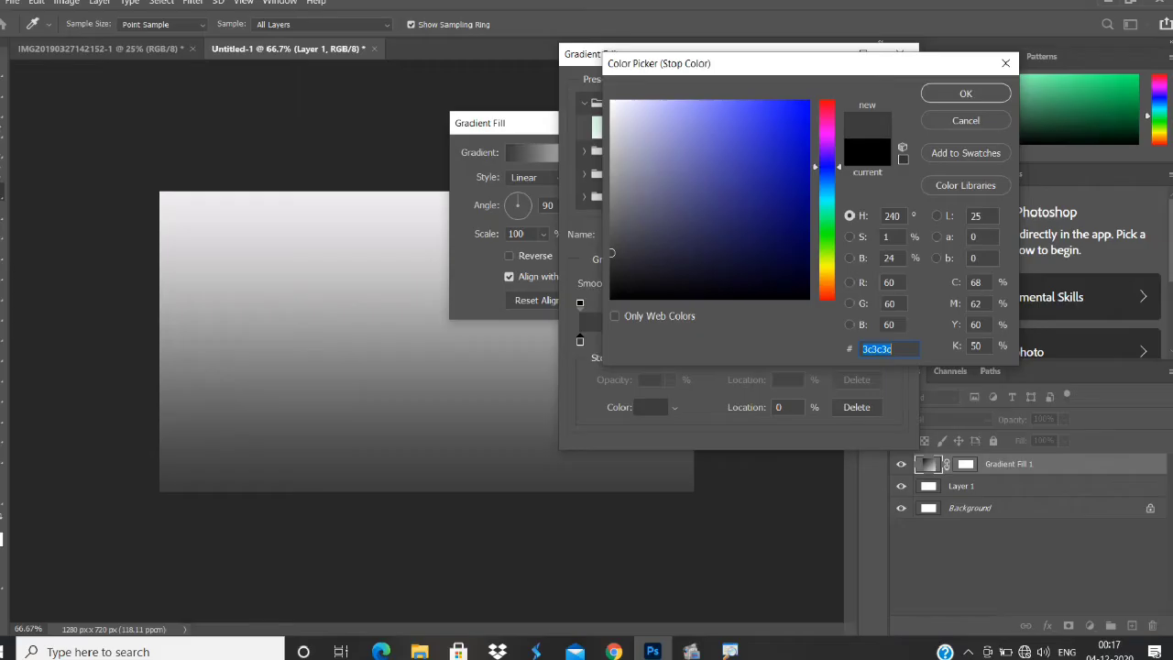
click(906, 348)
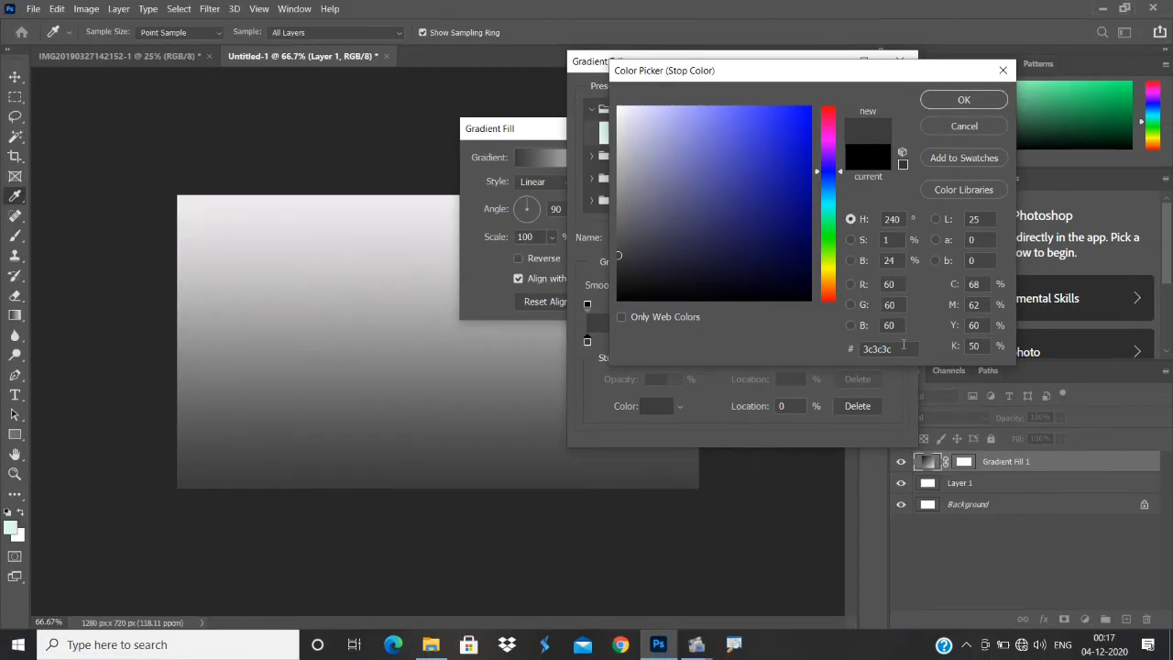
click(964, 101)
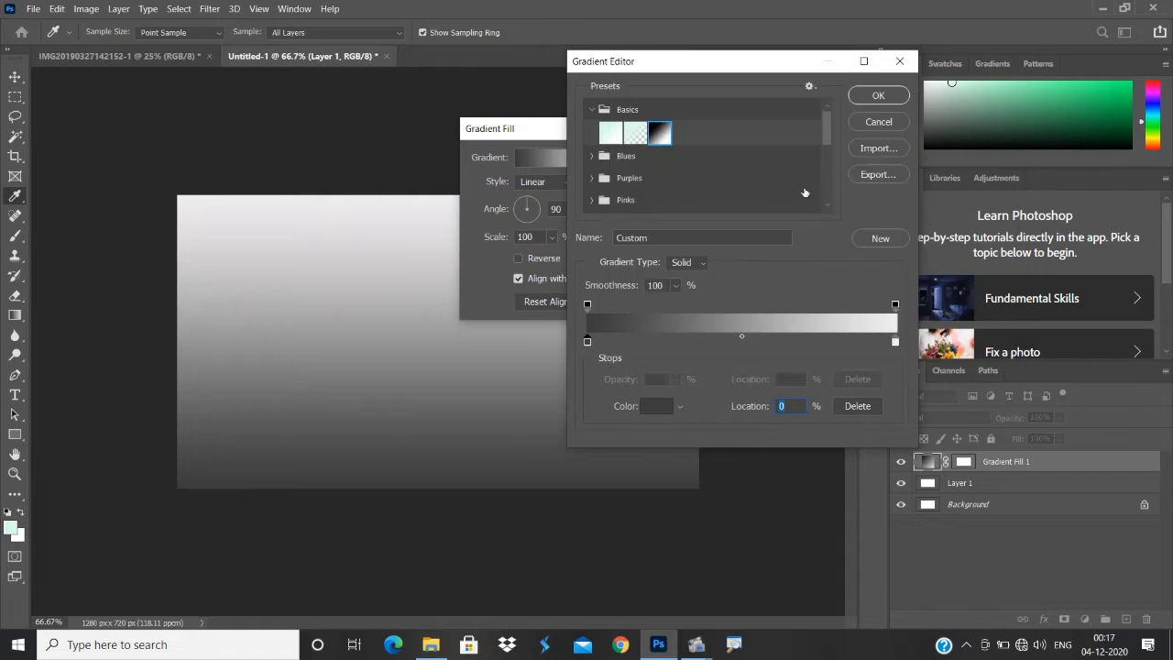
click(877, 97)
Make the gradient fill reversed and Radial at 308% scale, without aligning it to the layer, and apply it.
click(518, 278)
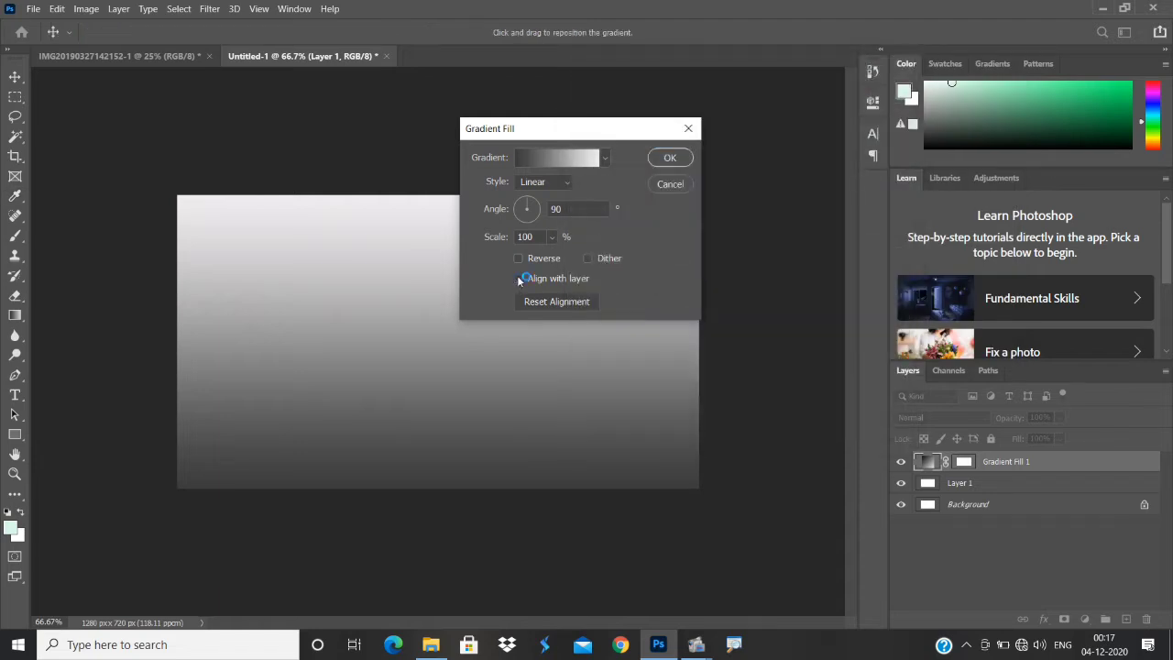
click(519, 258)
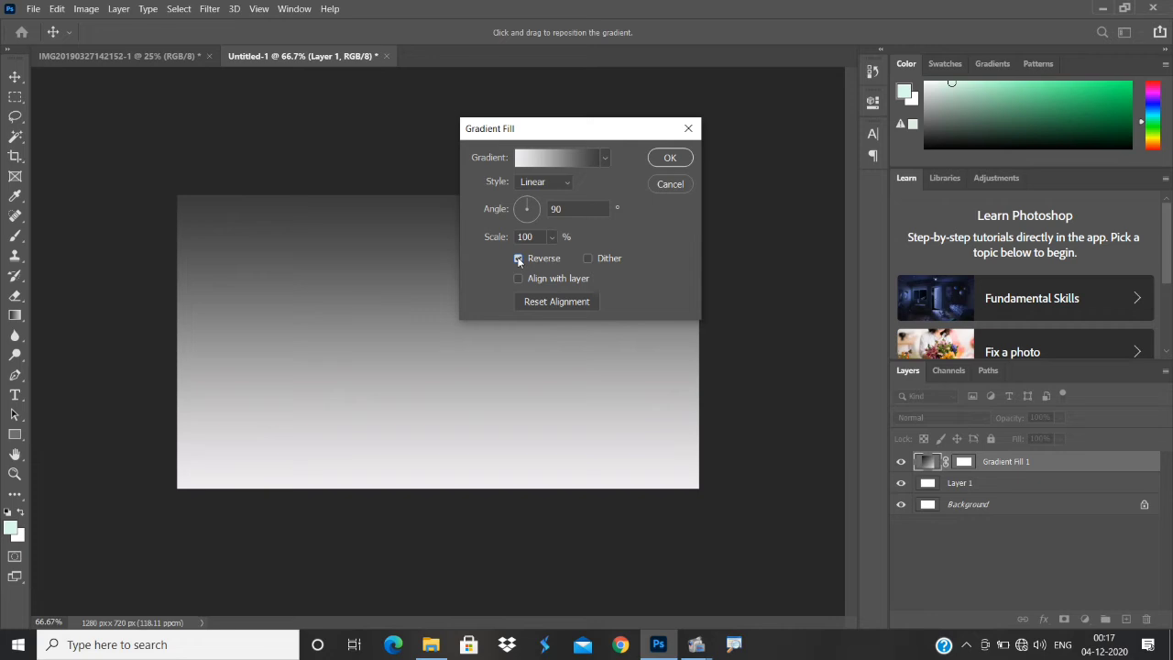
click(559, 182)
click(545, 210)
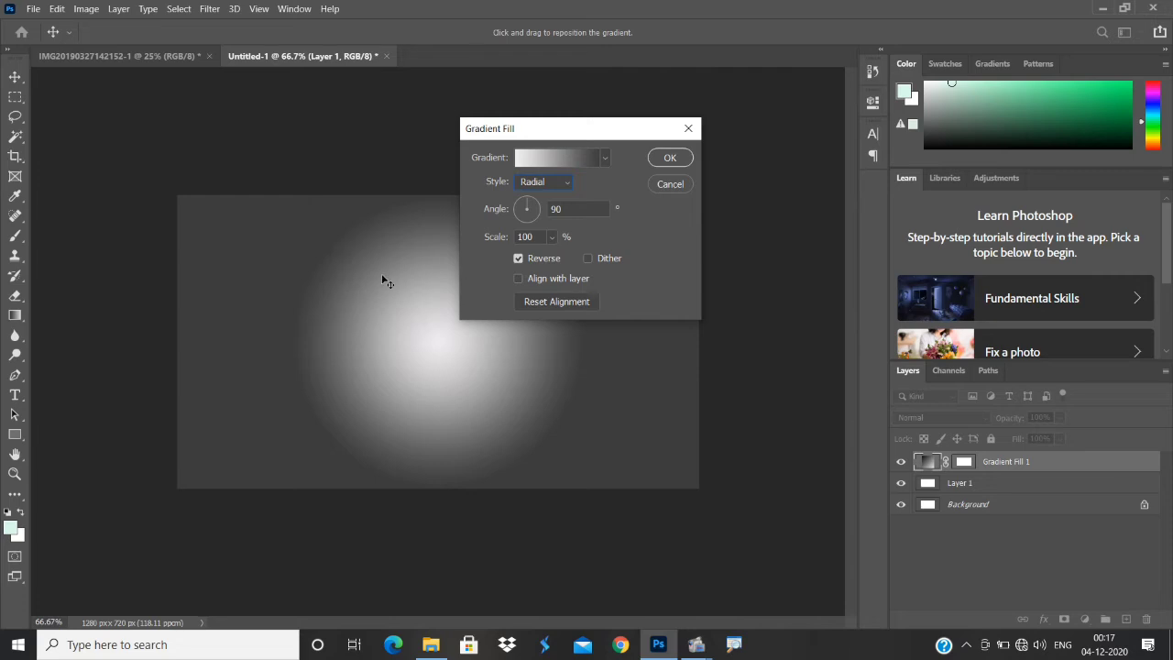
click(549, 236)
drag(566, 254, 568, 254)
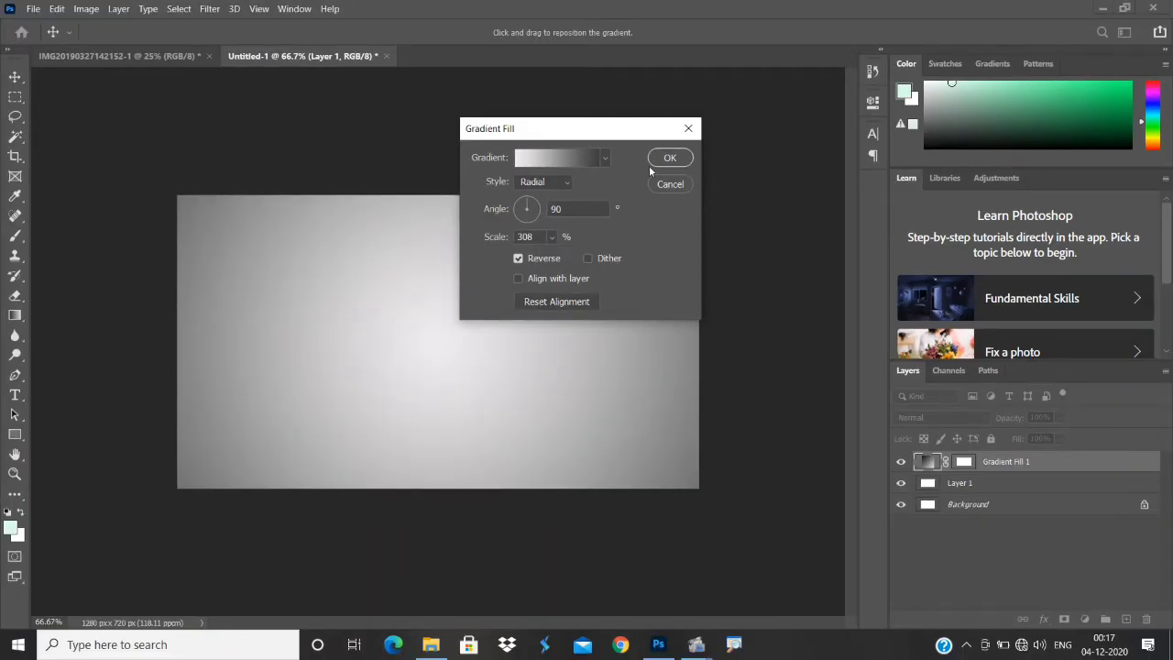
click(668, 159)
Add a dark text layer with the letter "S" near the centre of the canvas.
click(14, 395)
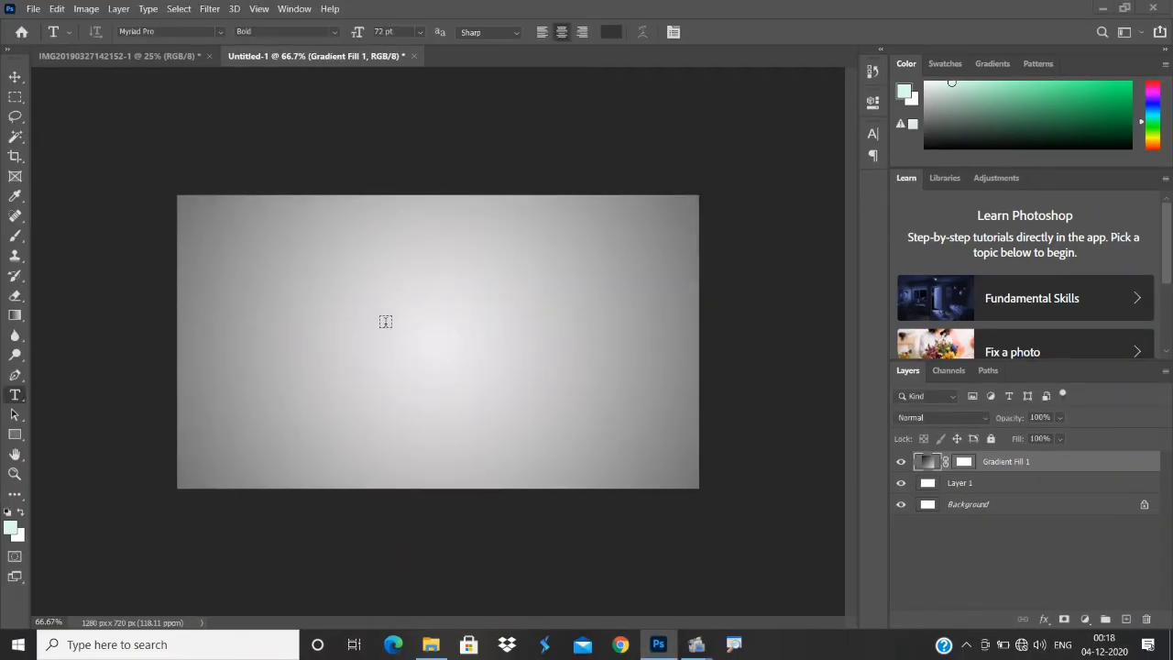
click(432, 339)
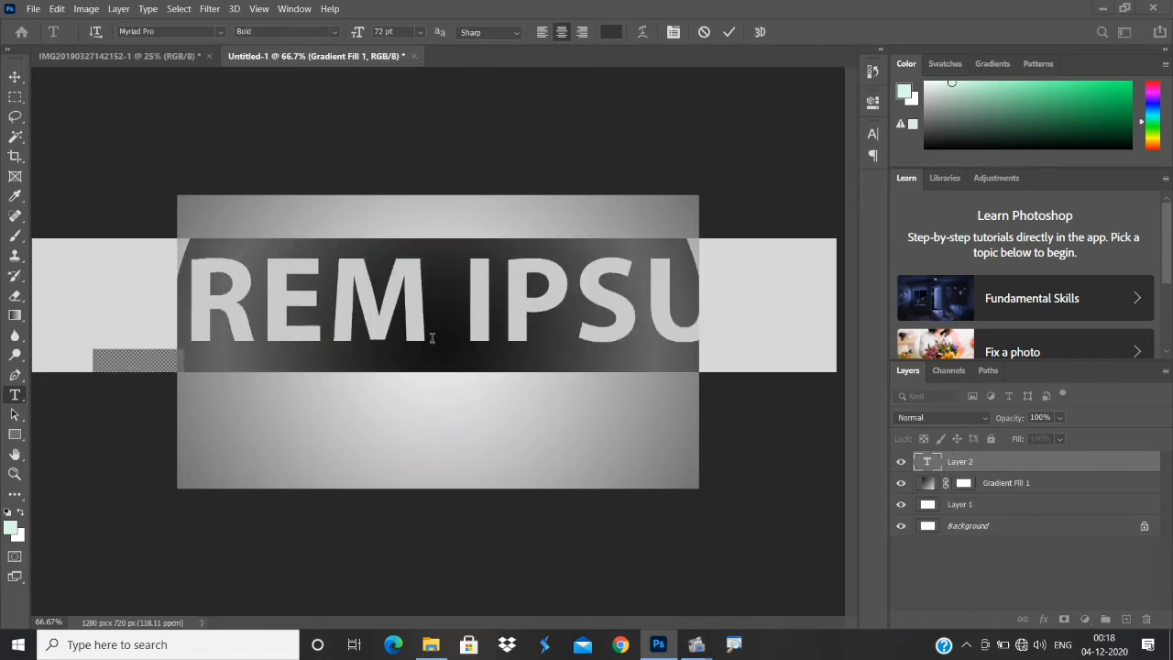
text(S)
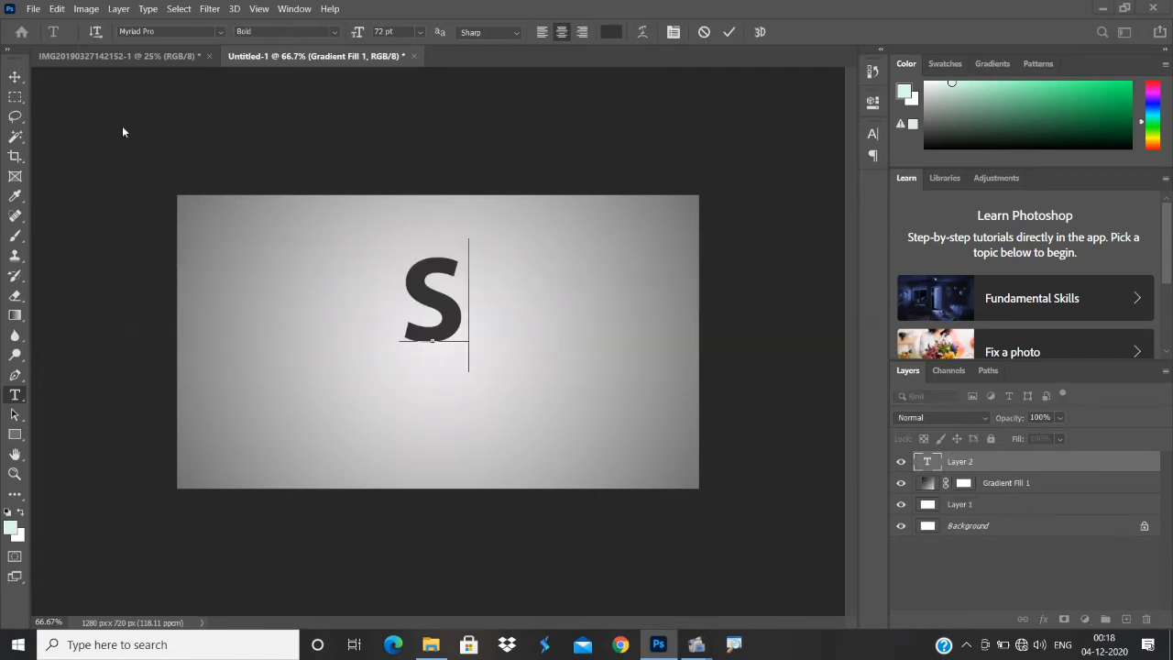
key(ctrl+t)
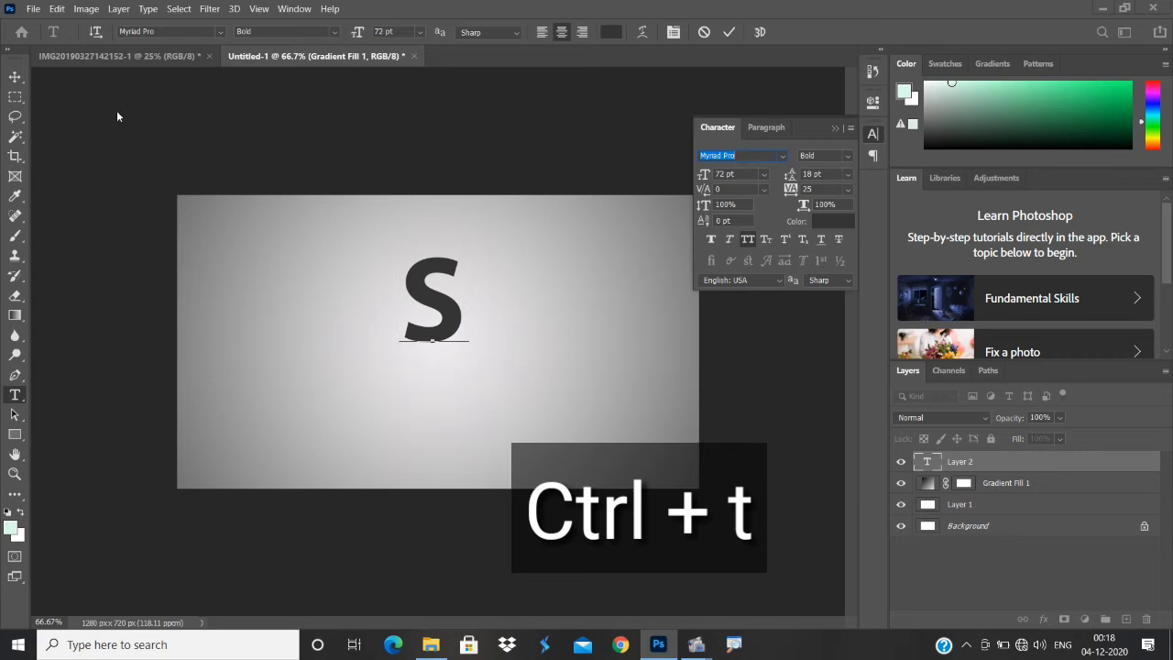
click(15, 78)
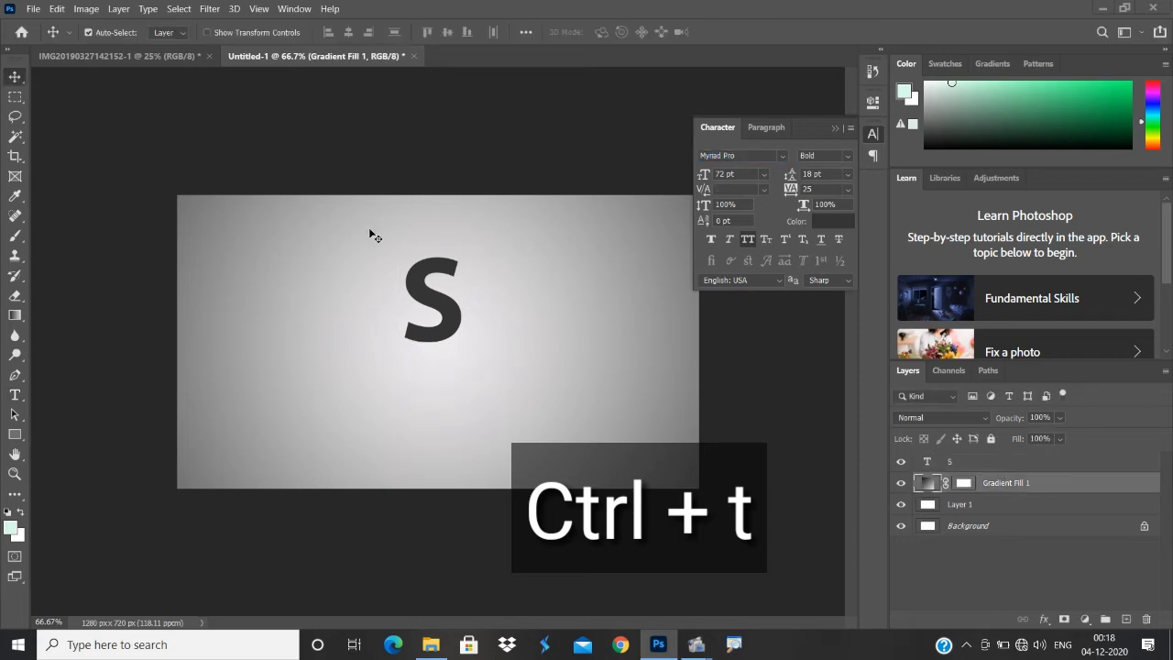
Scale the letter S to about 213% and position it in the middle of the canvas.
key(ctrl+t)
mouse_move(469, 372)
mouse_down()
mouse_move(546, 518)
mouse_move(462, 359)
mouse_up()
drag(522, 496, 543, 538)
drag(489, 388, 486, 376)
drag(540, 526, 519, 487)
mouse_move(480, 355)
mouse_down()
mouse_move(483, 372)
mouse_move(470, 356)
mouse_up()
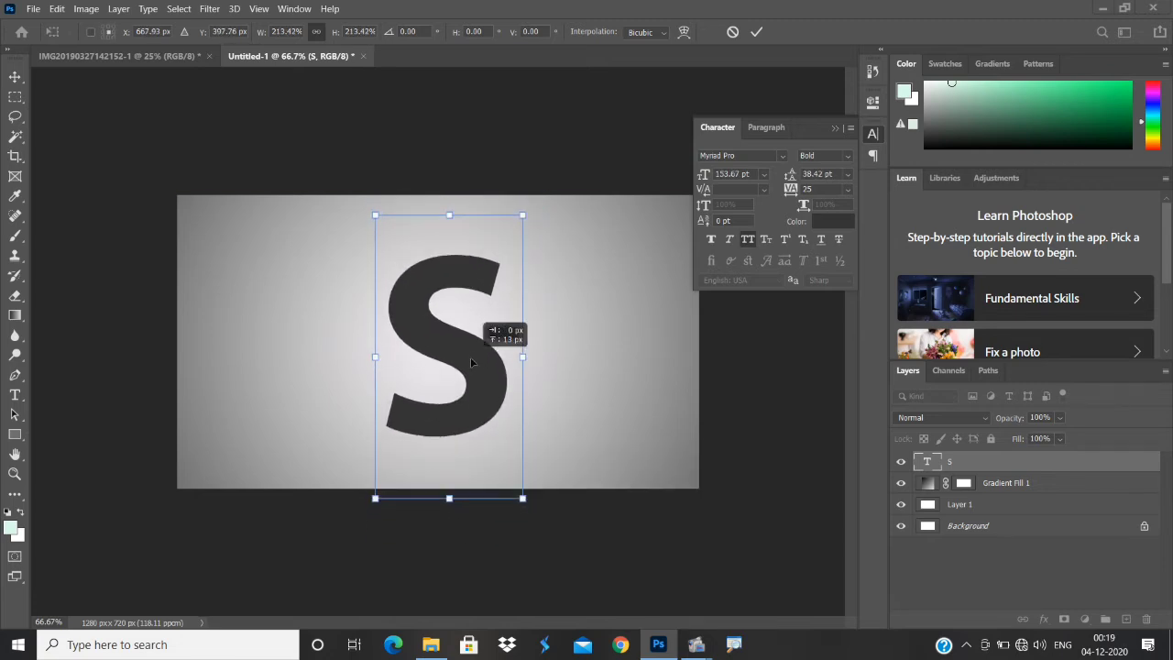
key(Return)
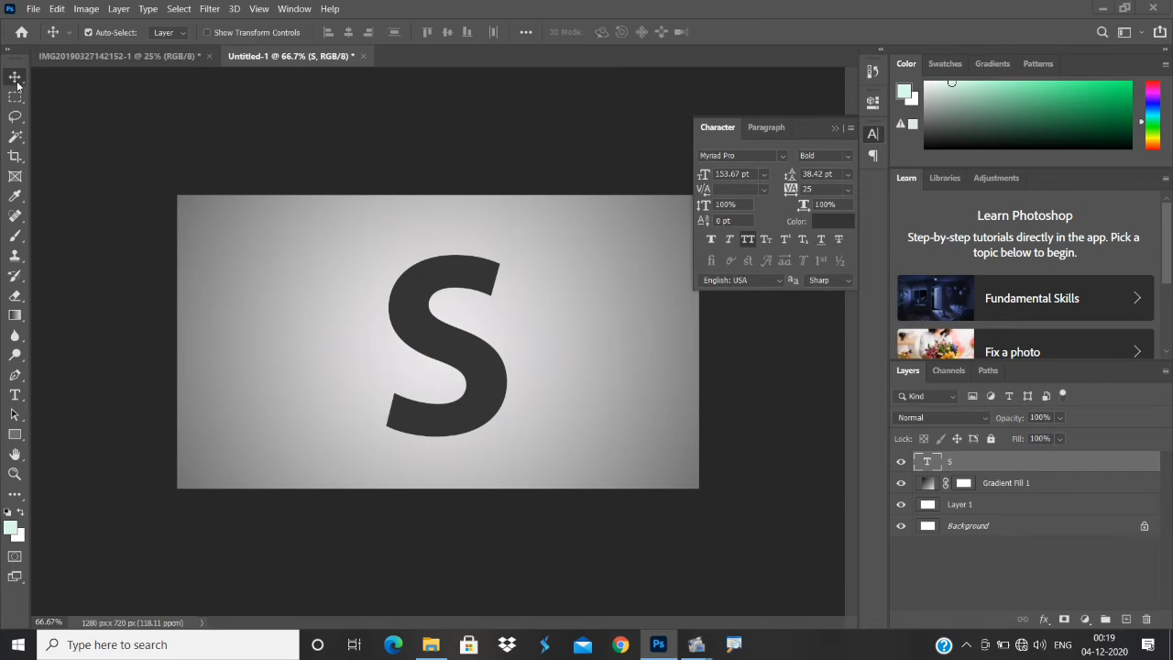
drag(492, 375, 492, 382)
Add a Hue/Saturation adjustment layer above Gradient Fill 1 with Colorize enabled and the hue set to 195.
click(1006, 483)
click(1085, 619)
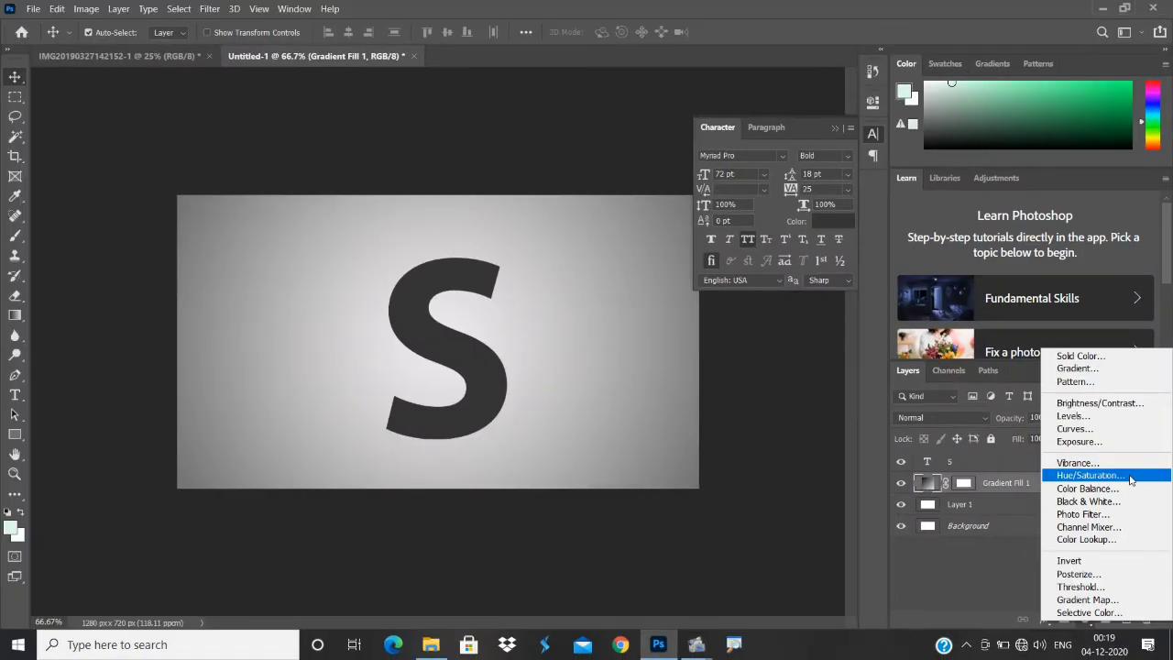
click(1085, 473)
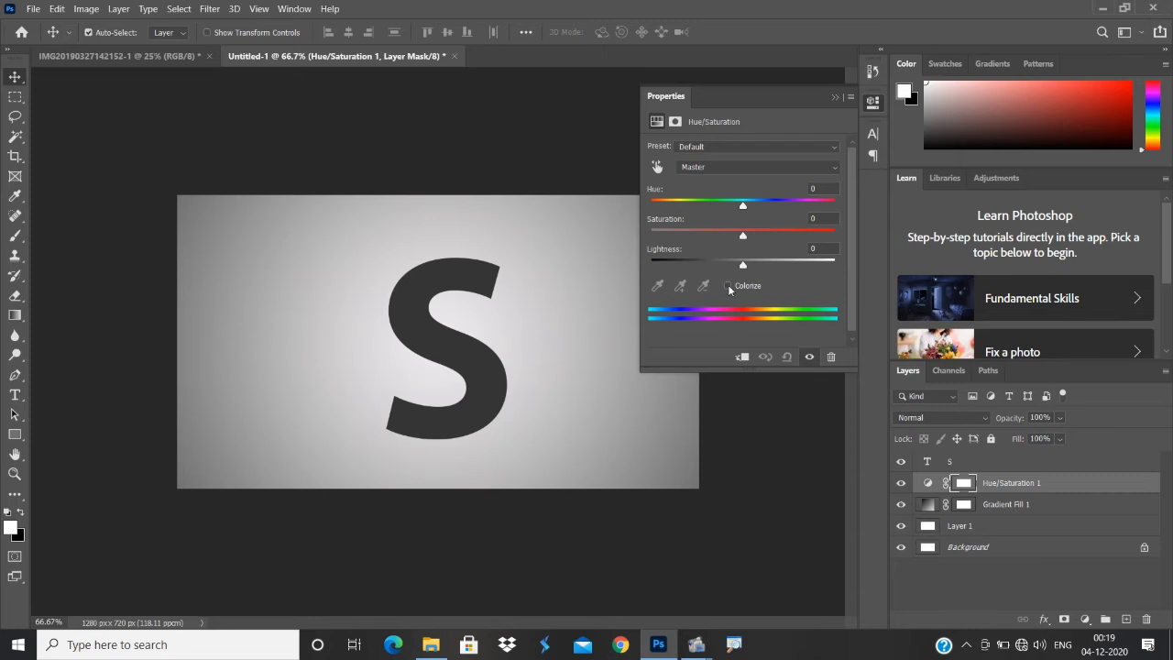
click(727, 286)
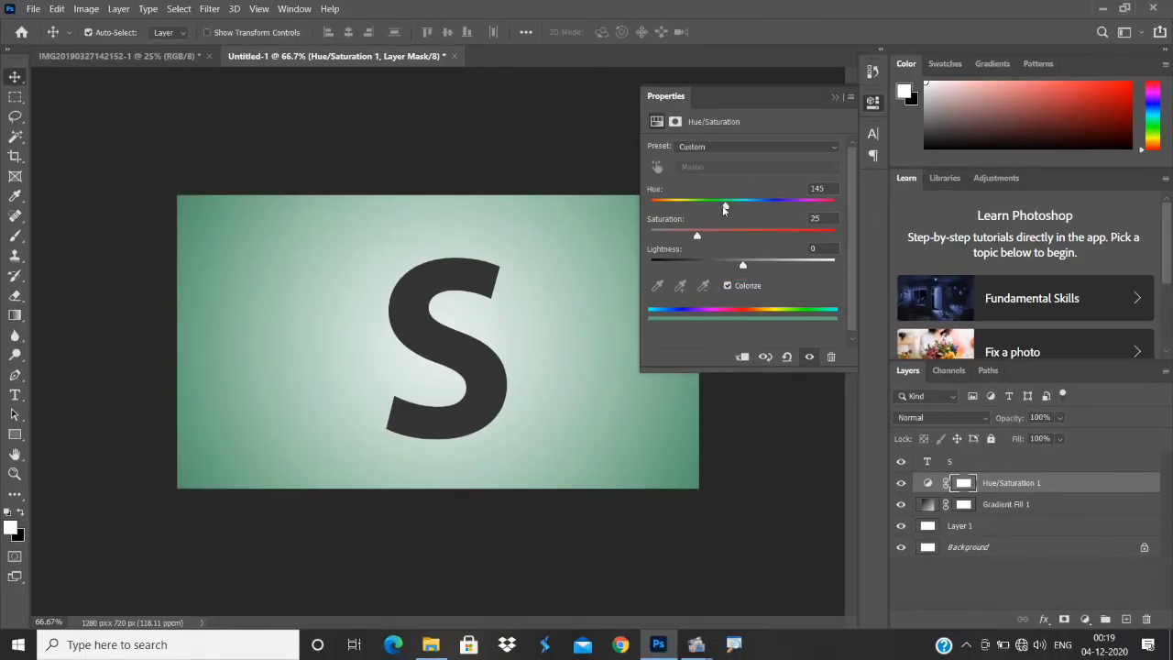
drag(722, 206, 749, 209)
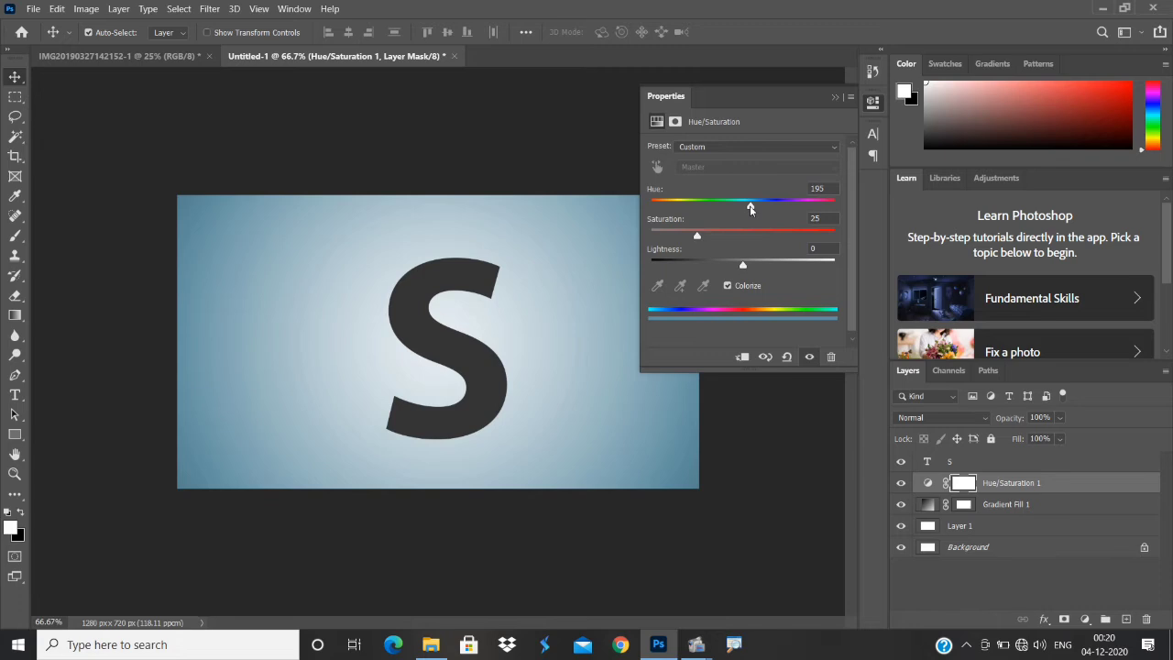
click(835, 98)
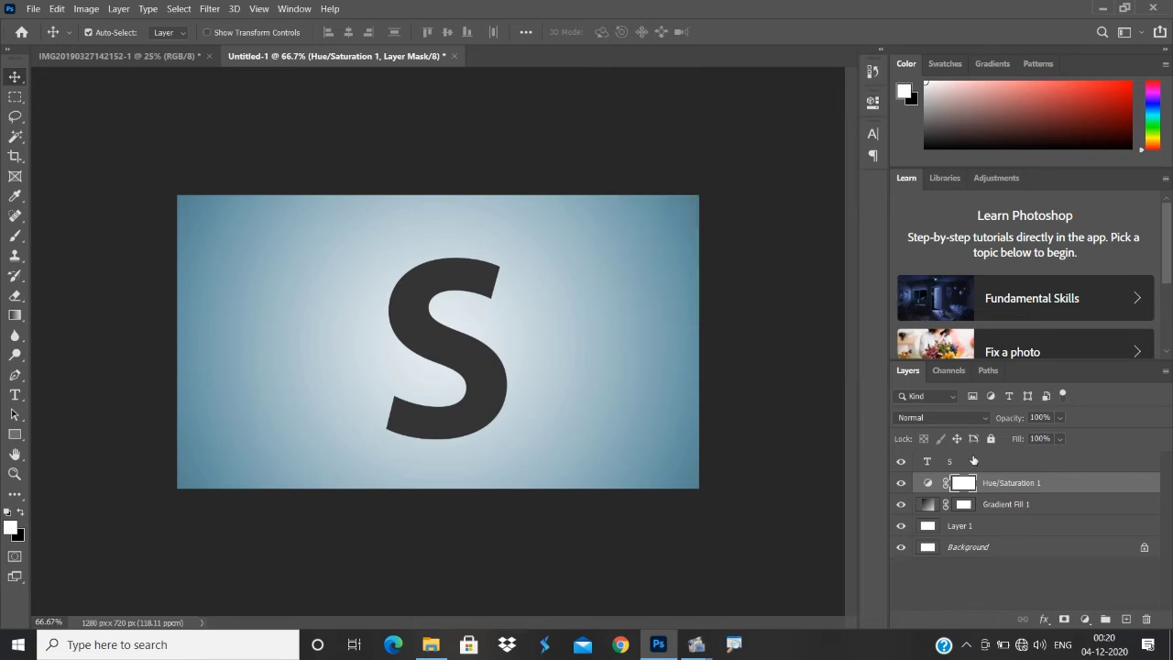
Change the text colour of the letter S to the blue 196c8b.
click(973, 461)
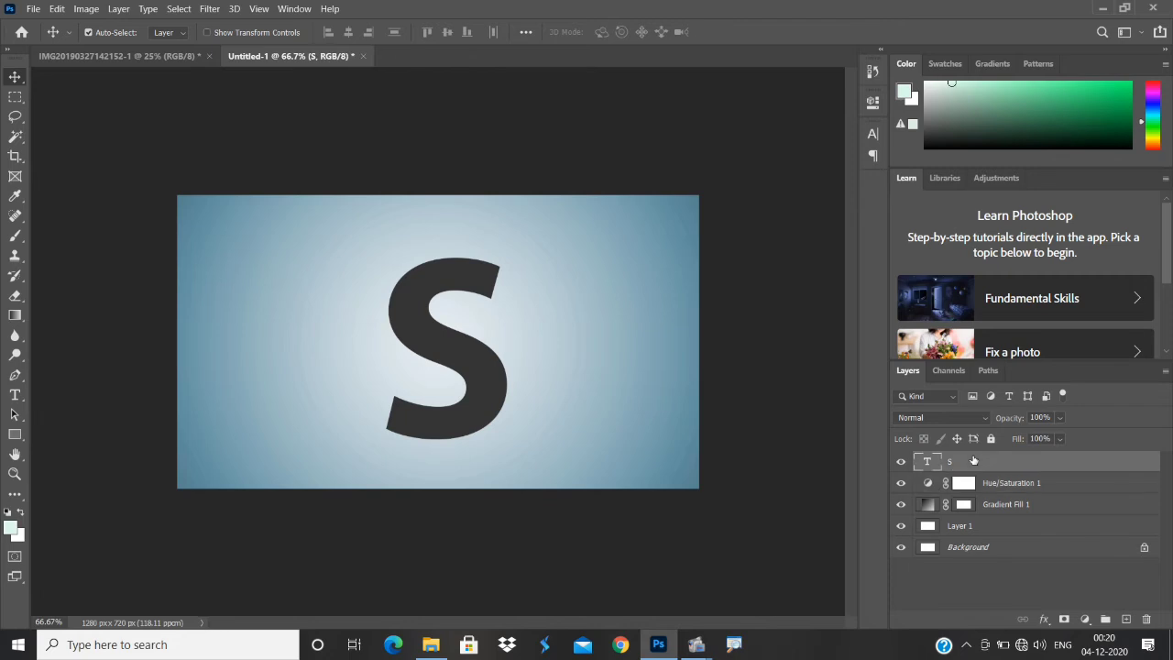
click(873, 134)
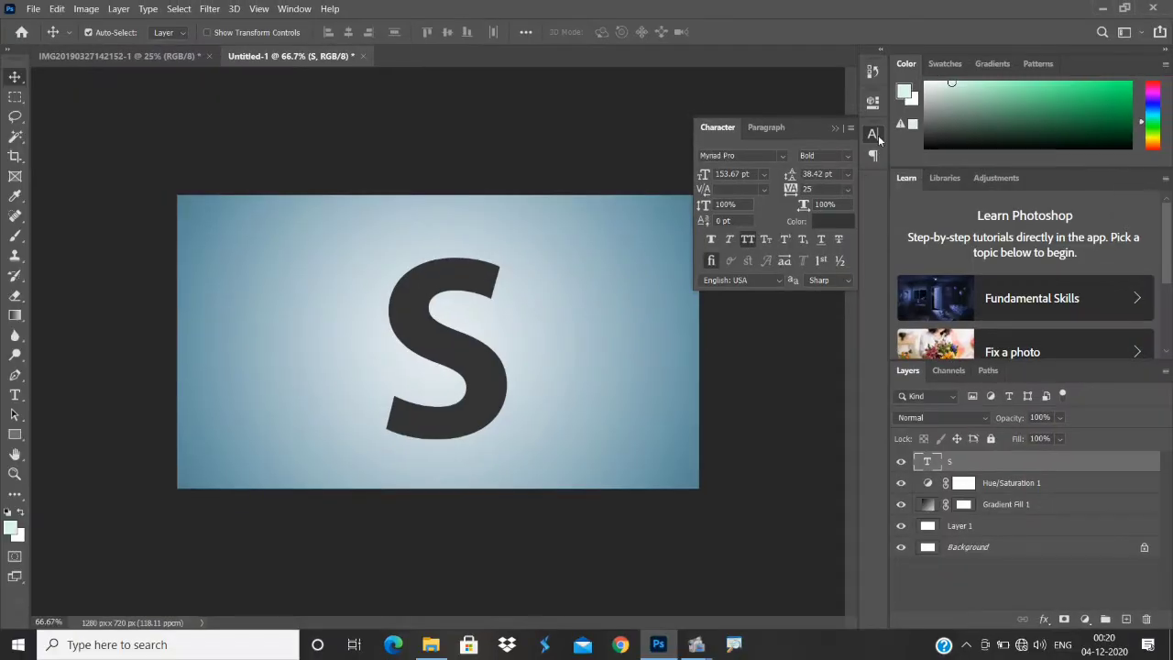
click(788, 307)
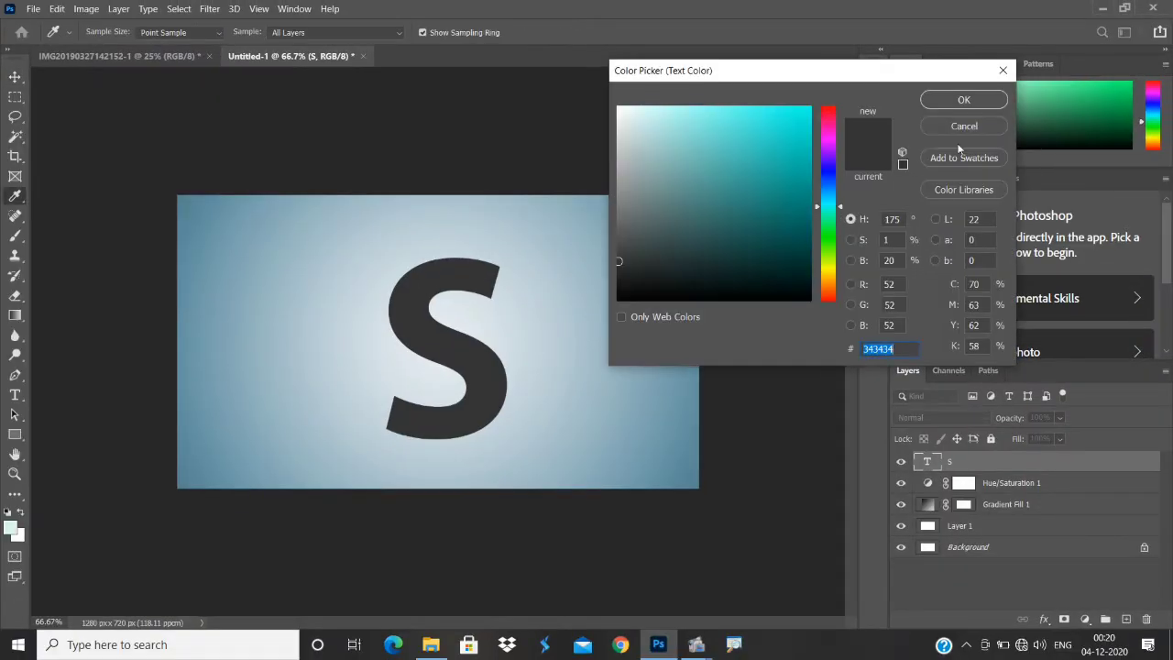
click(189, 210)
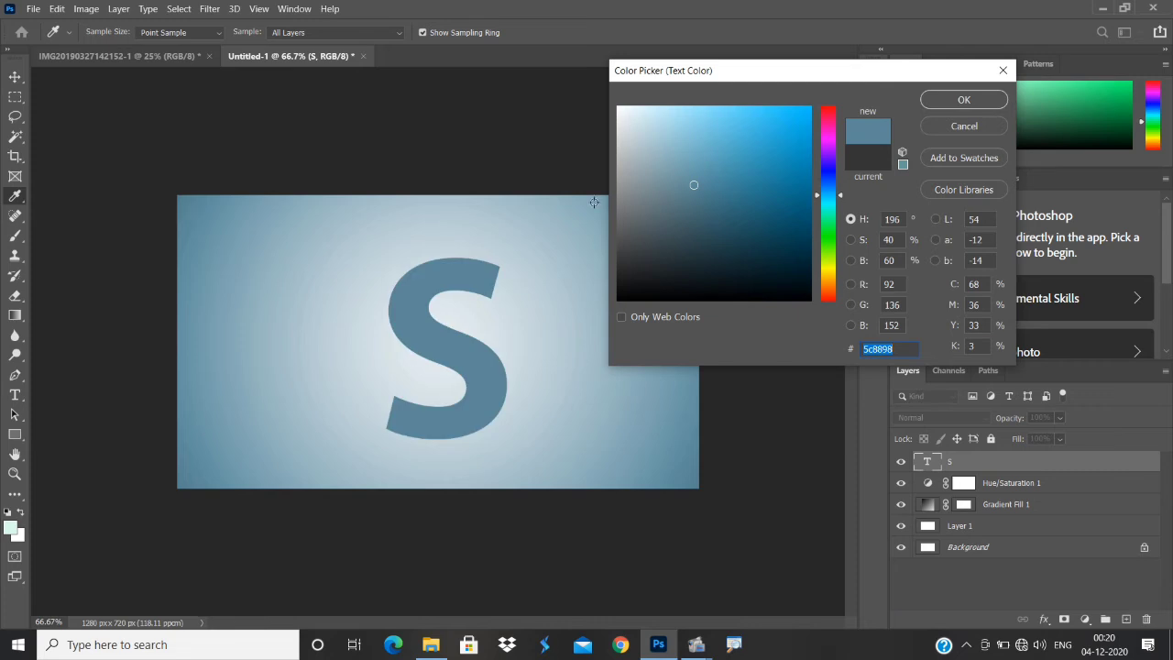
click(767, 192)
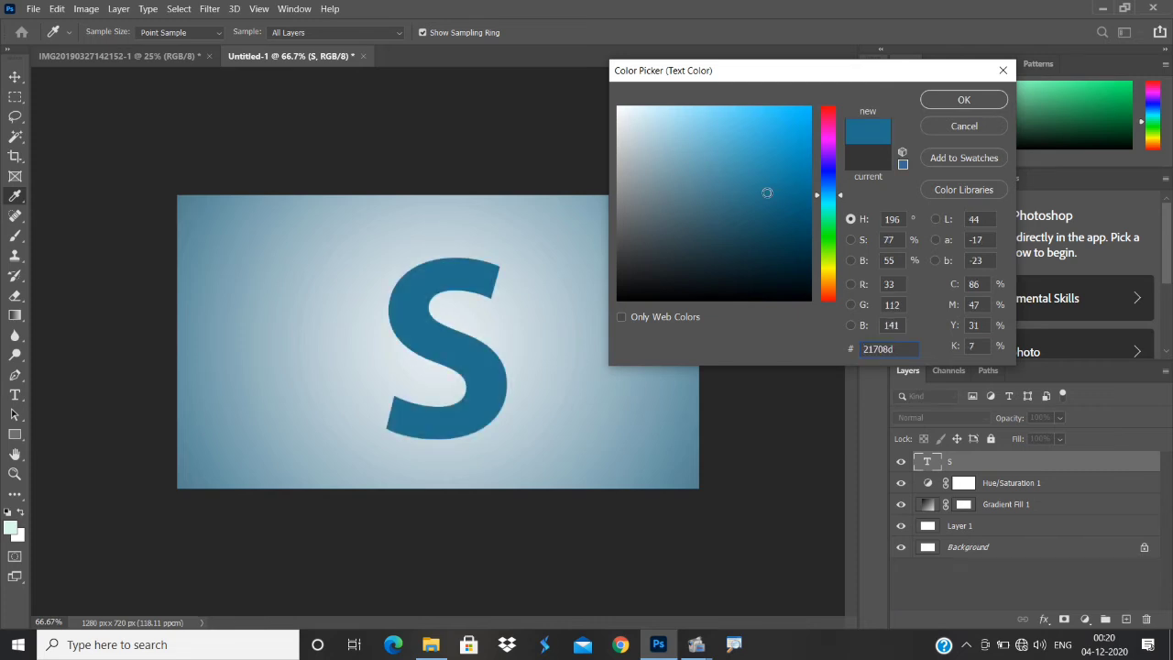
drag(767, 192, 777, 194)
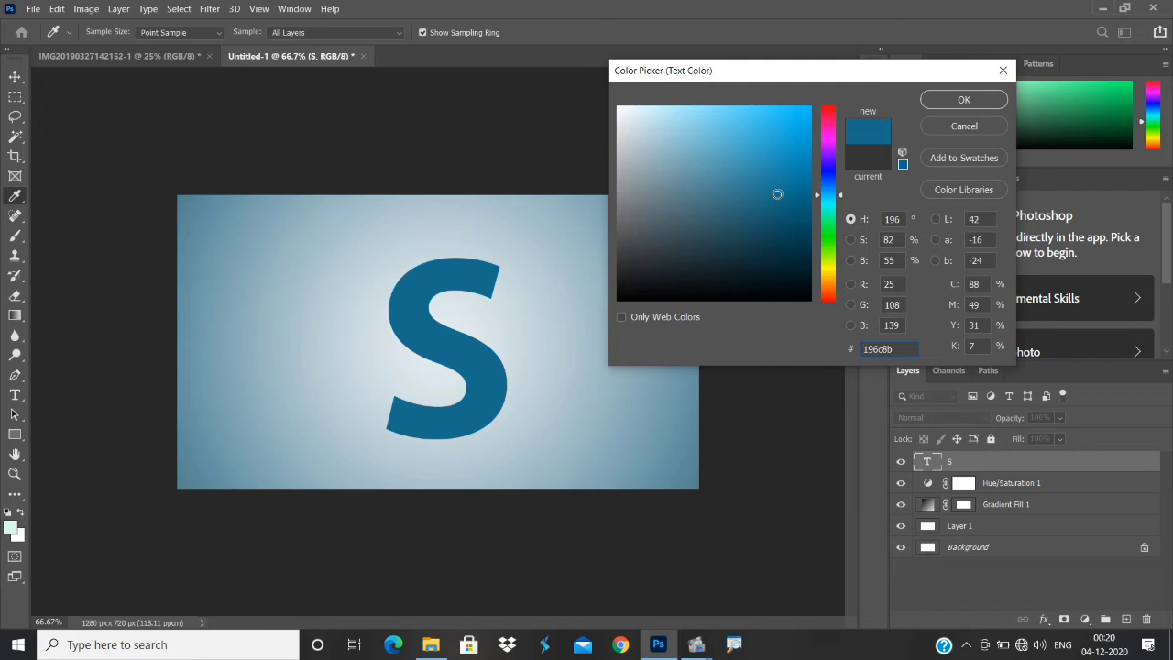
click(989, 102)
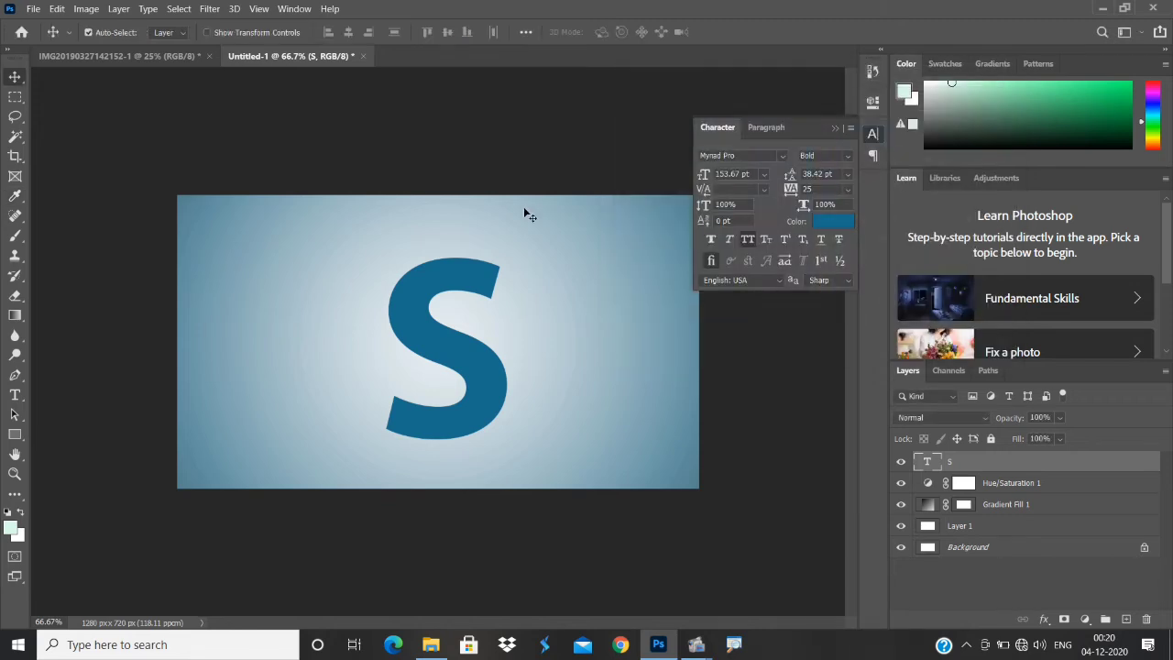
click(176, 61)
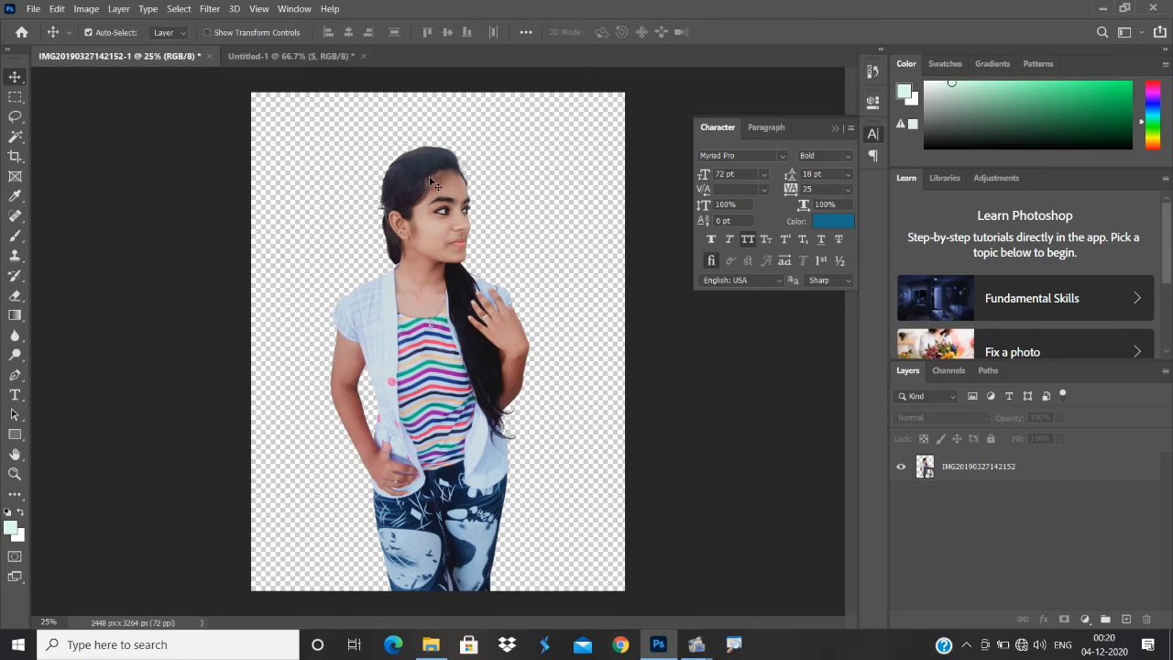
drag(431, 183, 465, 344)
Scale the cut-out woman to about 4.21% and position her over the middle of the letter S.
key(ctrl+t)
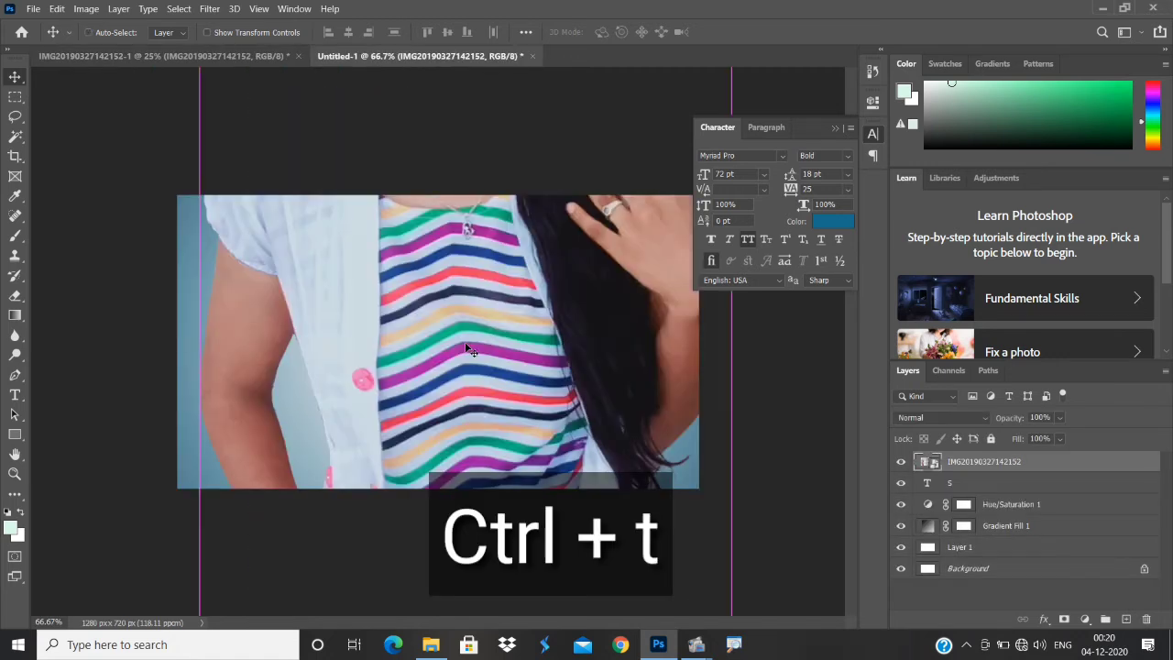
key(ctrl+minus)
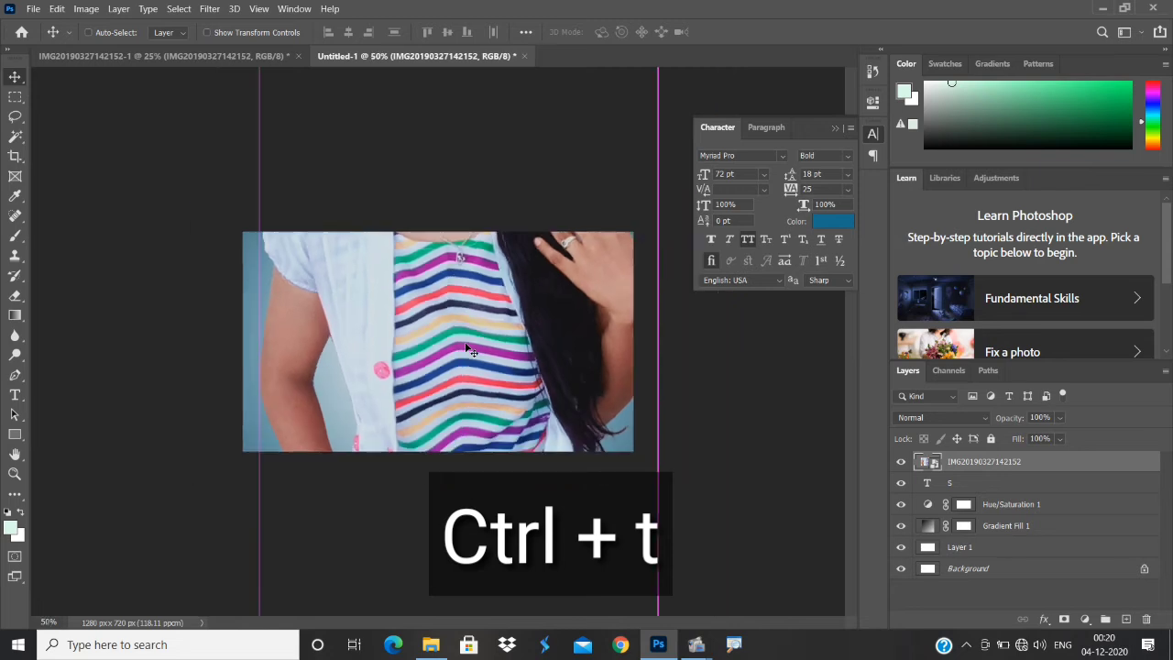
key(ctrl+minus)
key(ctrl+minus)
key(ctrl+minus)
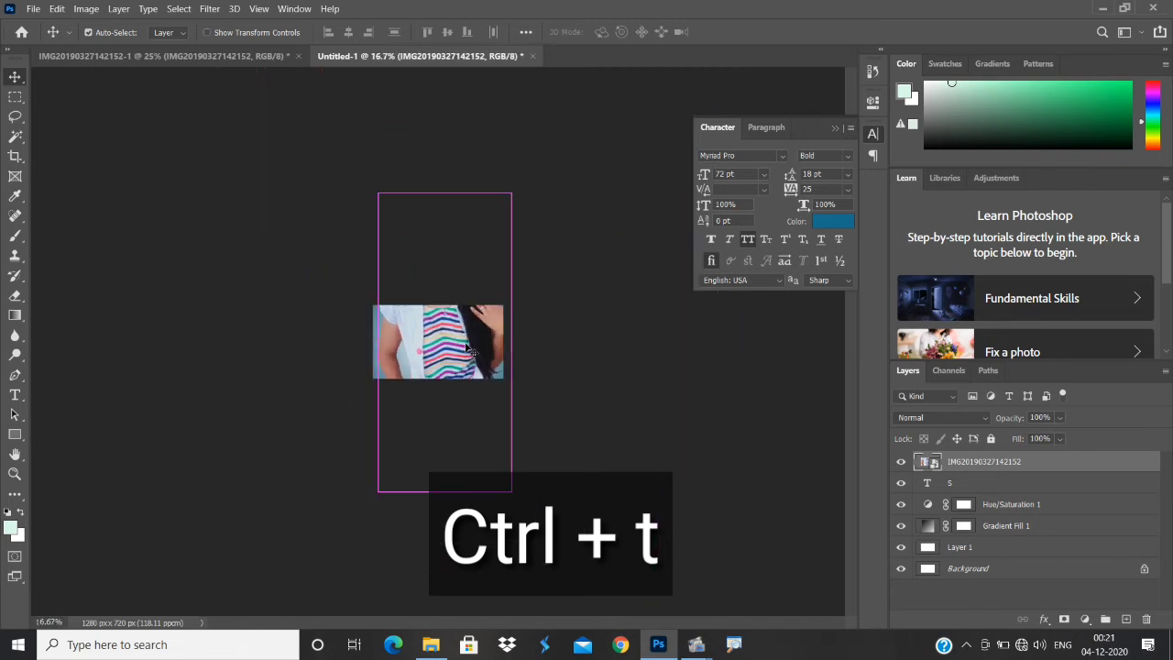
key(ctrl+t)
drag(470, 351, 385, 252)
drag(408, 300, 440, 348)
key(ctrl+plus)
key(ctrl+plus)
key(ctrl+plus)
key(ctrl+plus)
drag(507, 408, 563, 462)
drag(487, 382, 458, 344)
drag(527, 431, 543, 451)
drag(471, 395, 467, 381)
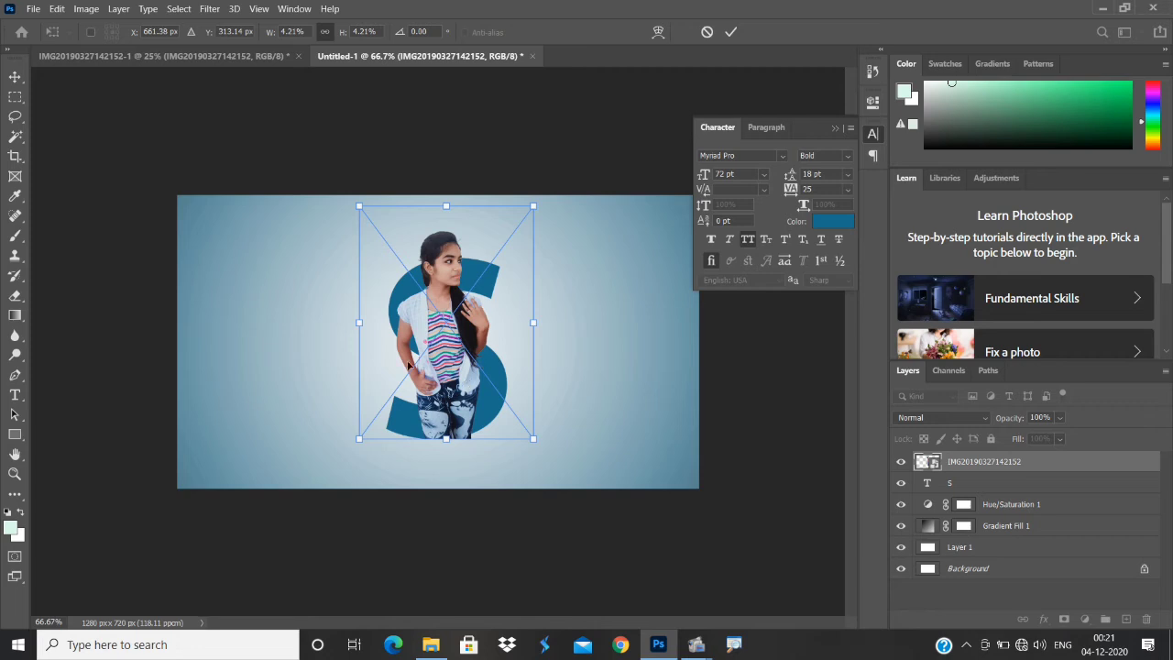
click(15, 77)
click(156, 225)
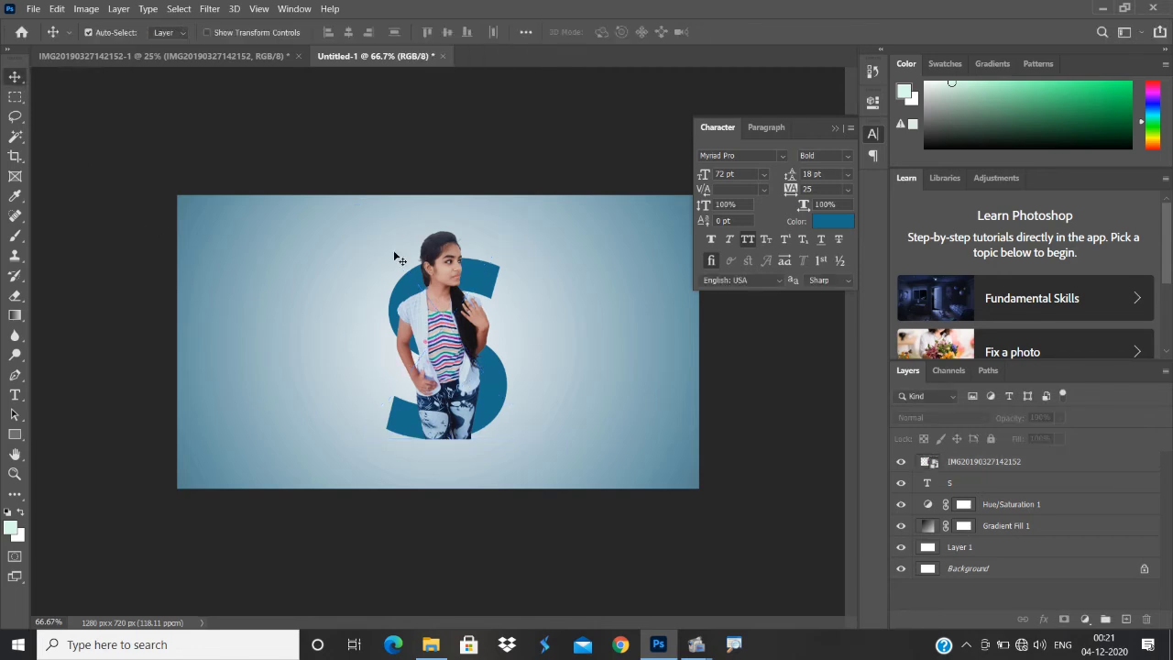
click(487, 281)
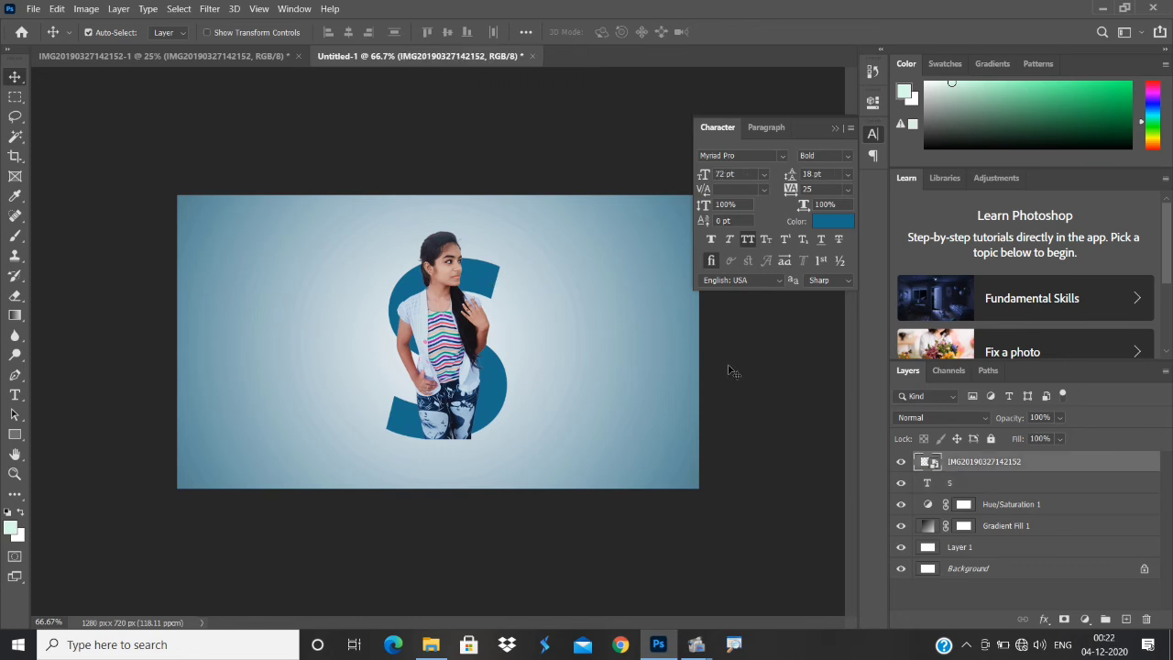
click(730, 370)
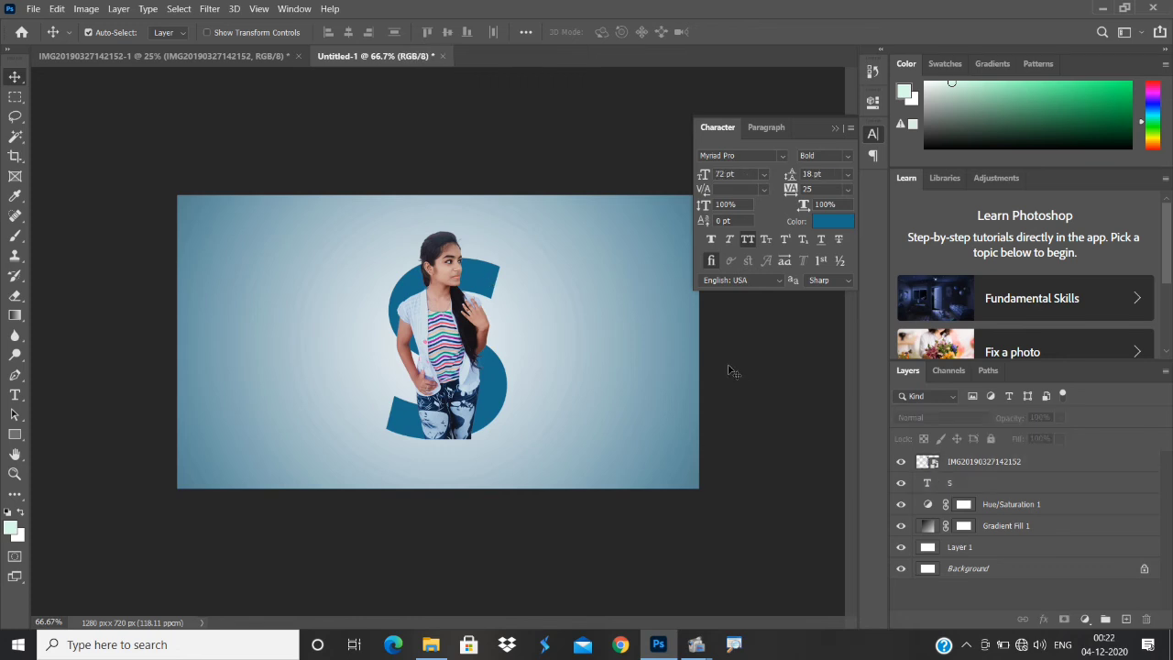
click(1050, 464)
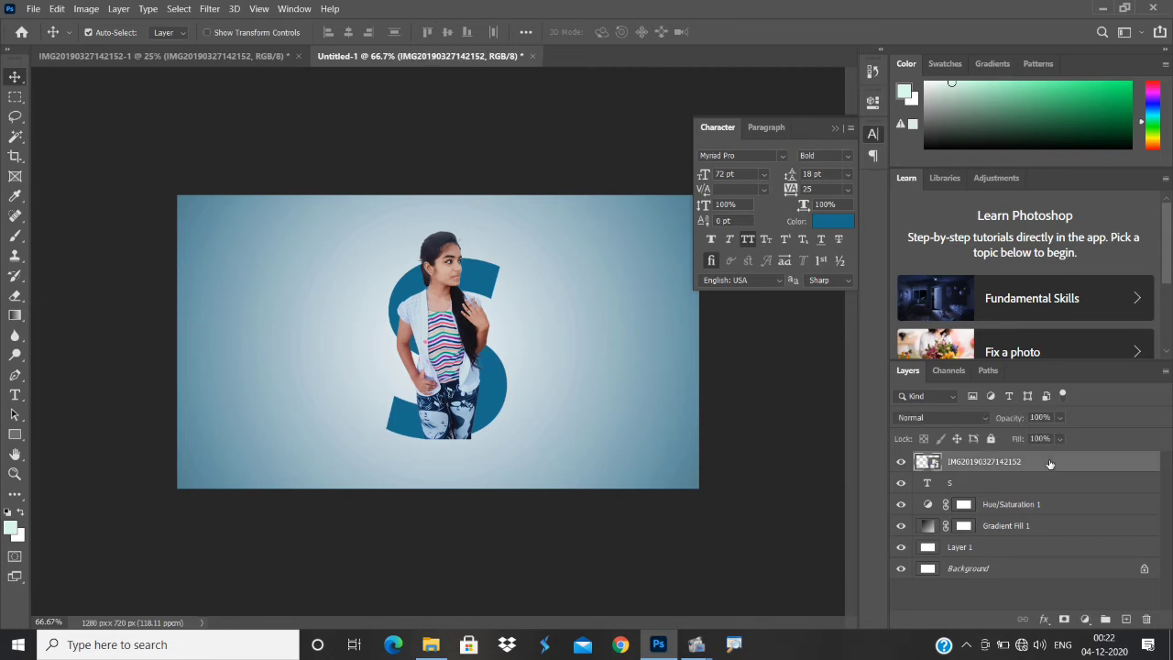
right_click(1050, 464)
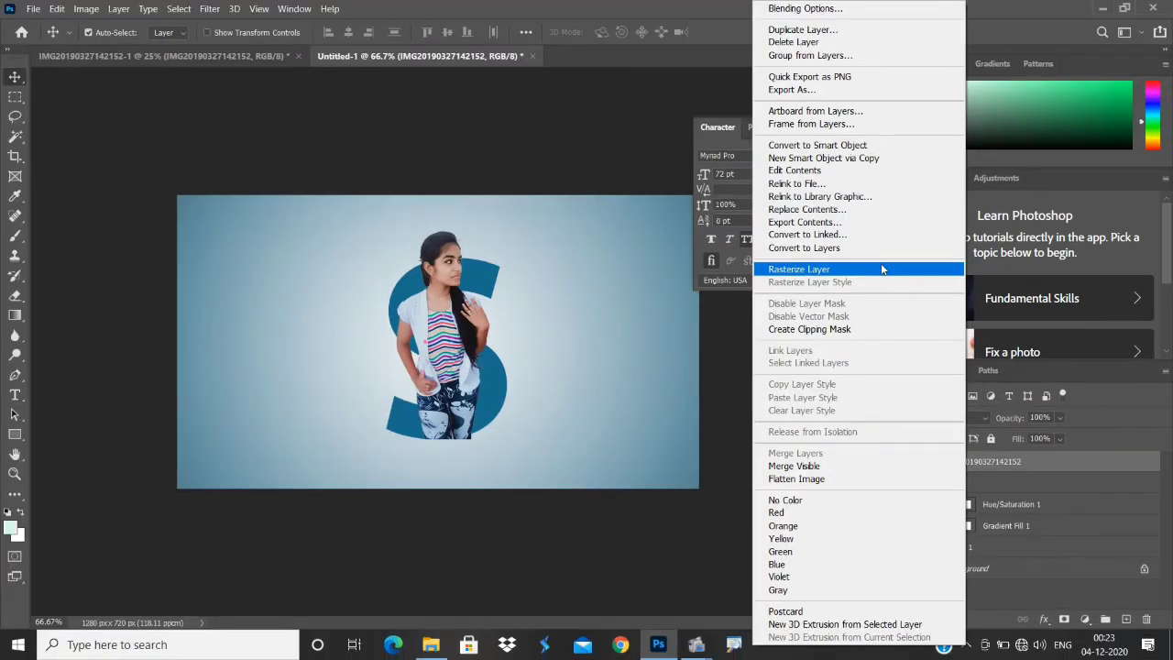
click(882, 269)
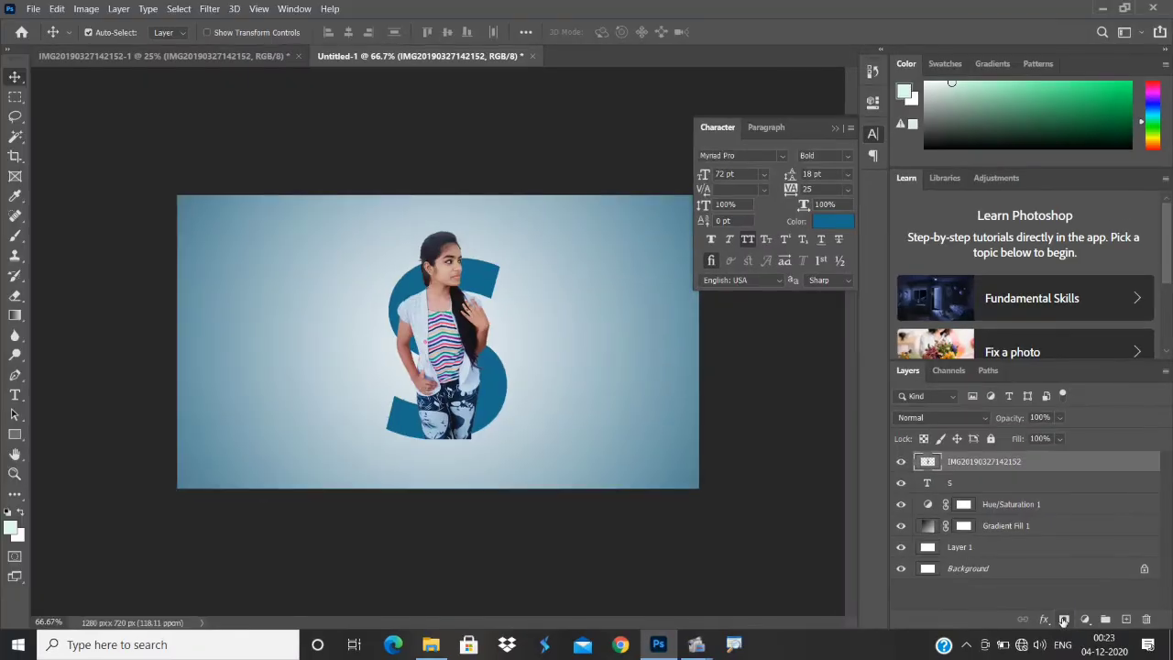
click(1024, 578)
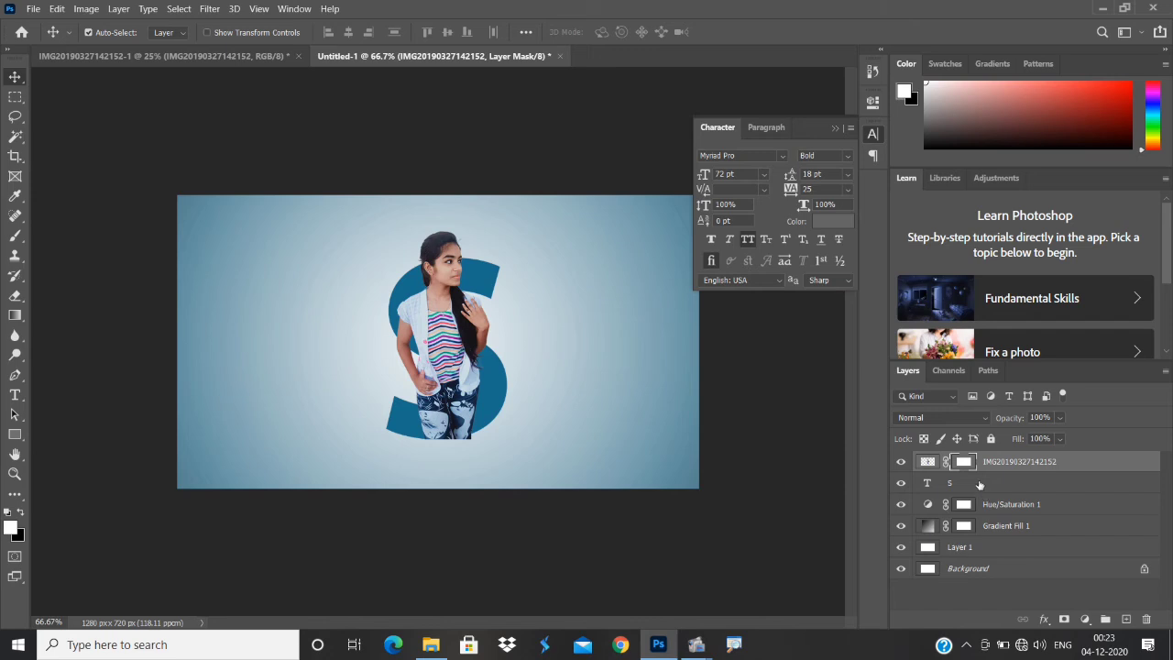
Select the shape of the letter S on its text layer with the Magic Wand at a tolerance of 32.
click(979, 484)
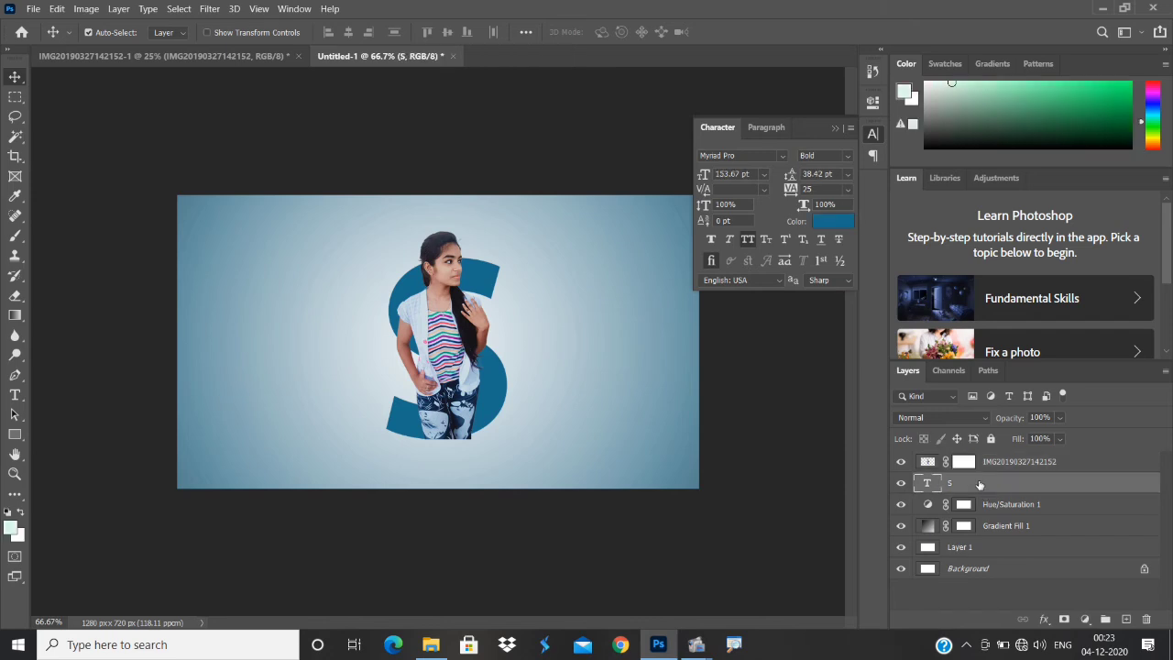
right_click(14, 135)
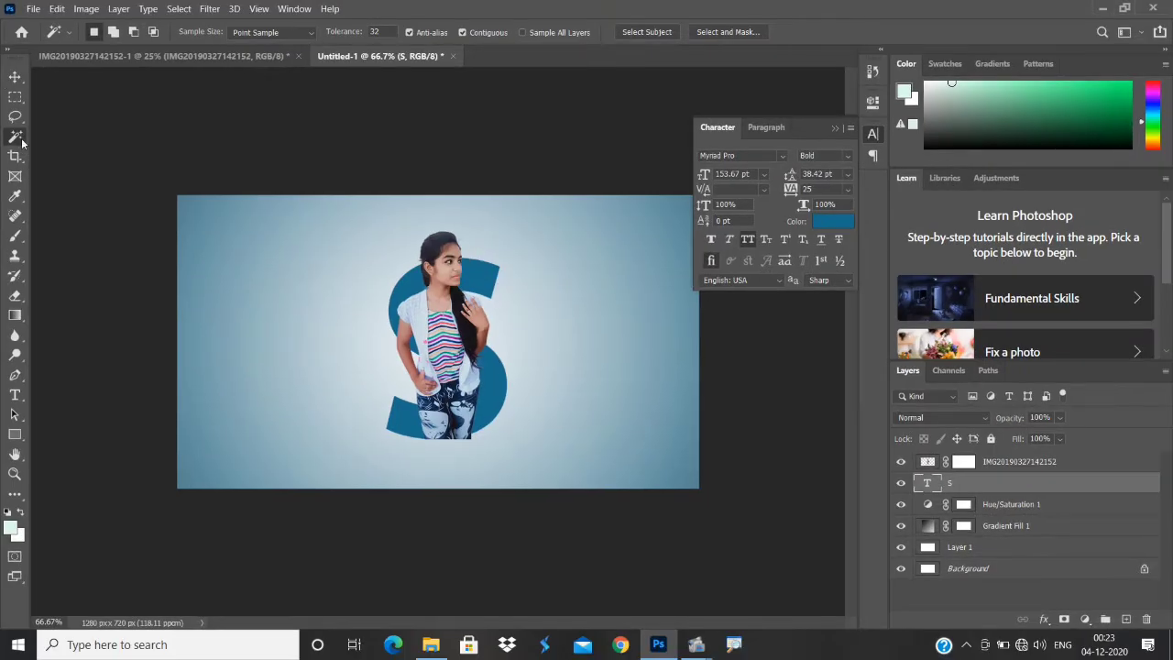
right_click(34, 196)
click(179, 251)
click(484, 270)
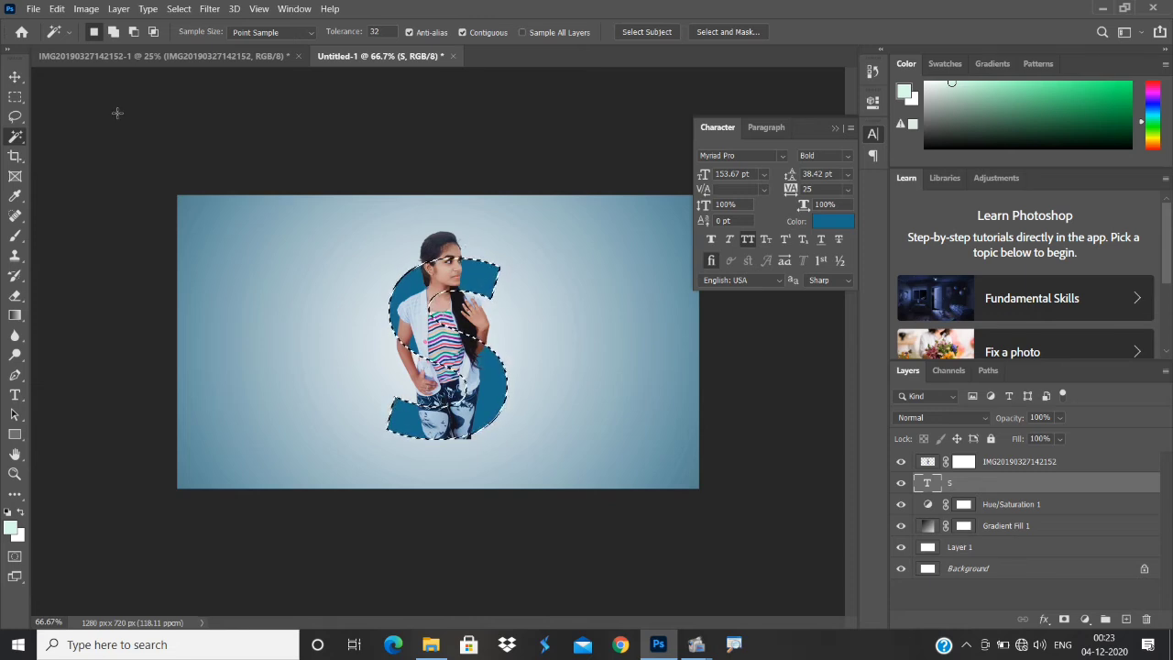
click(17, 78)
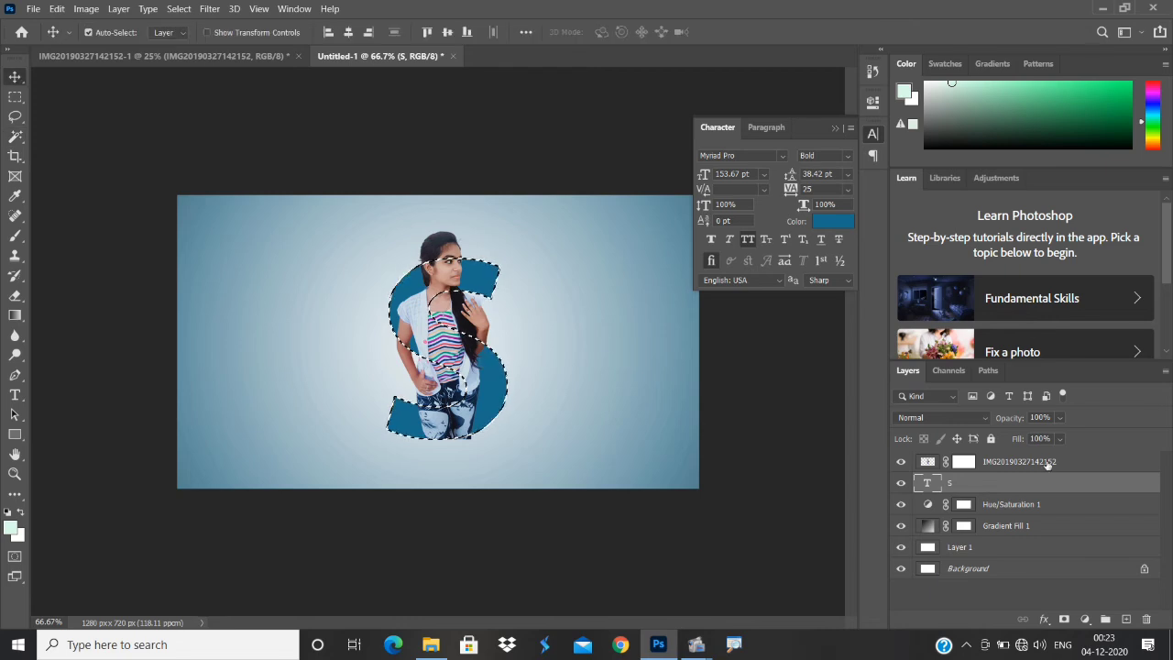
click(1075, 462)
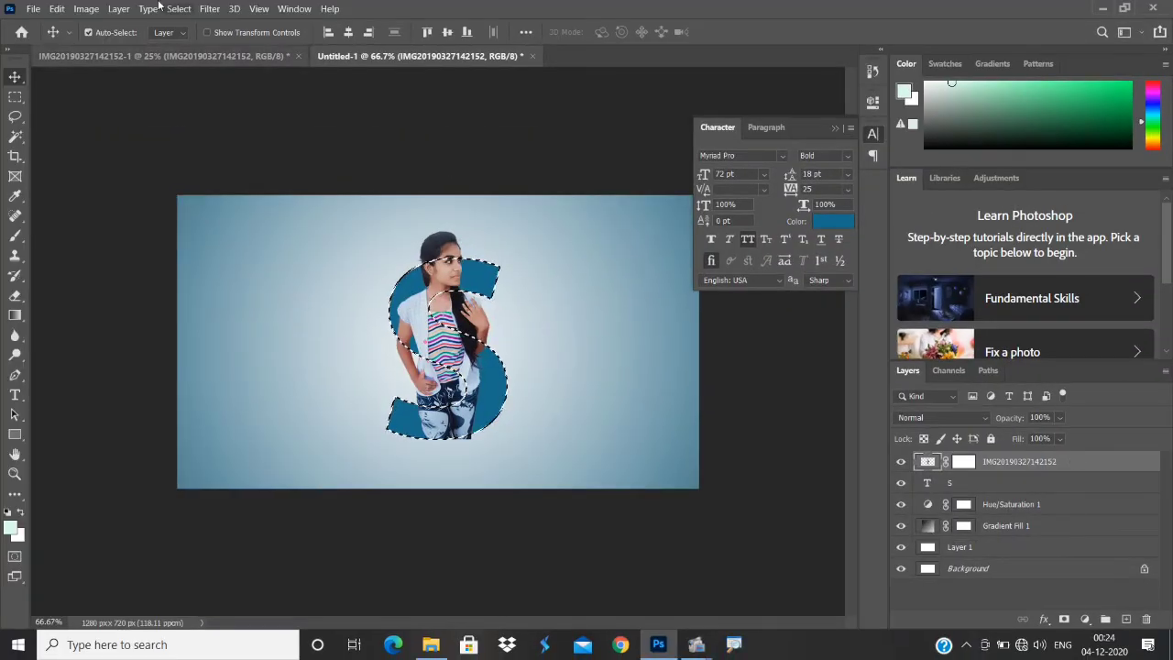
click(203, 9)
click(197, 11)
click(180, 9)
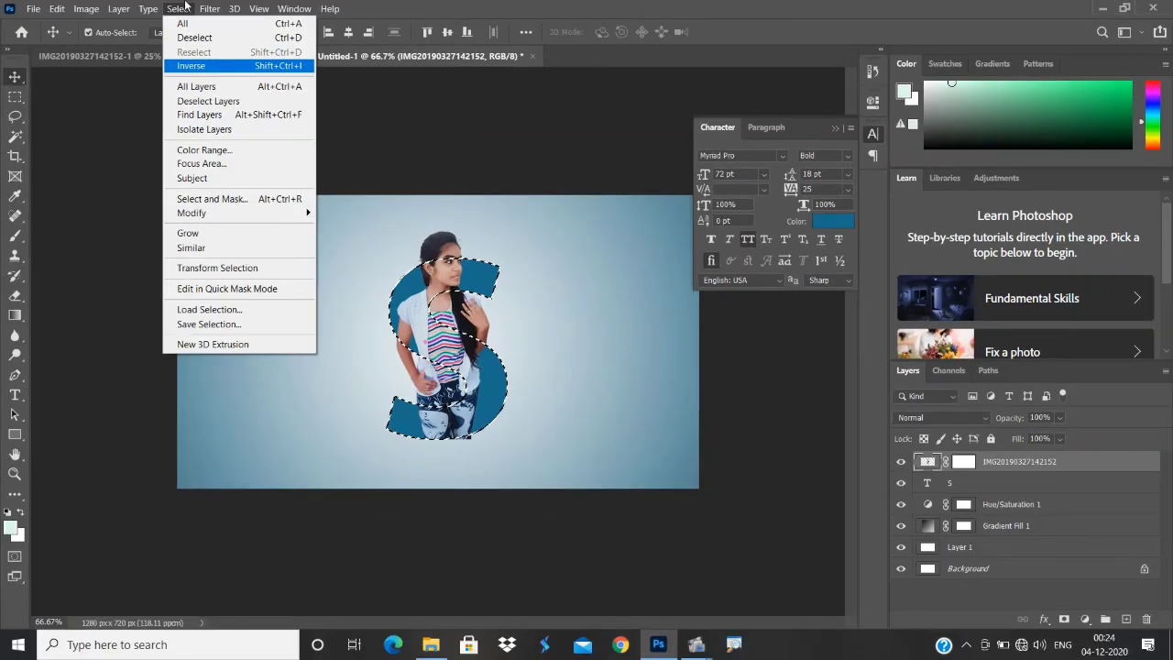
click(208, 65)
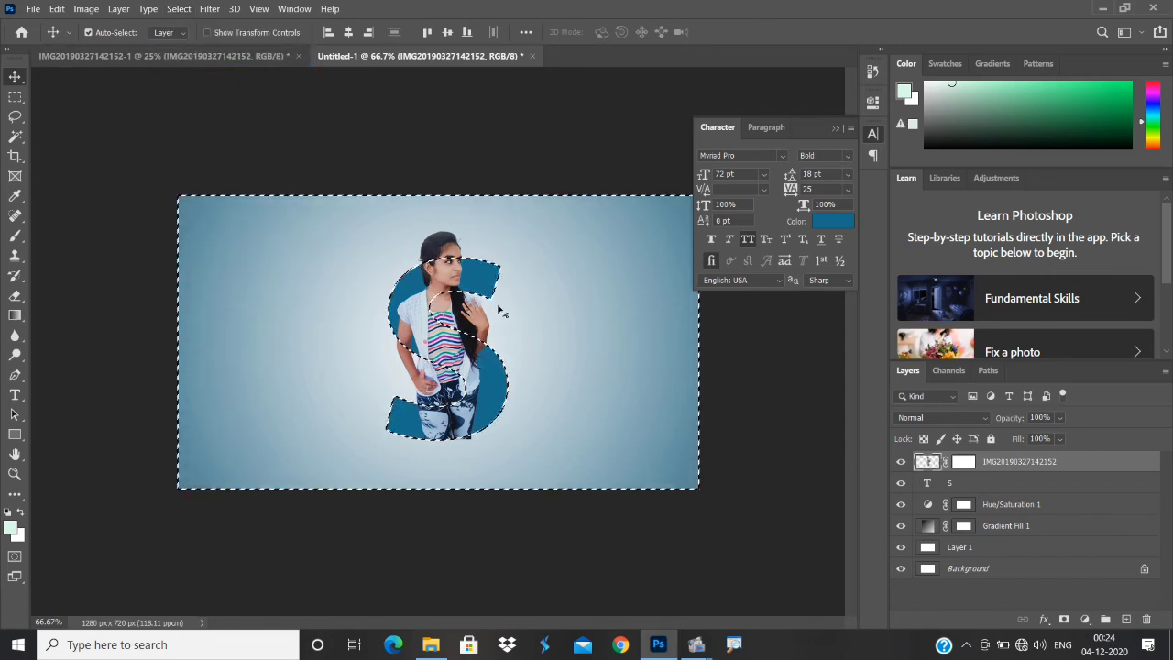
click(834, 126)
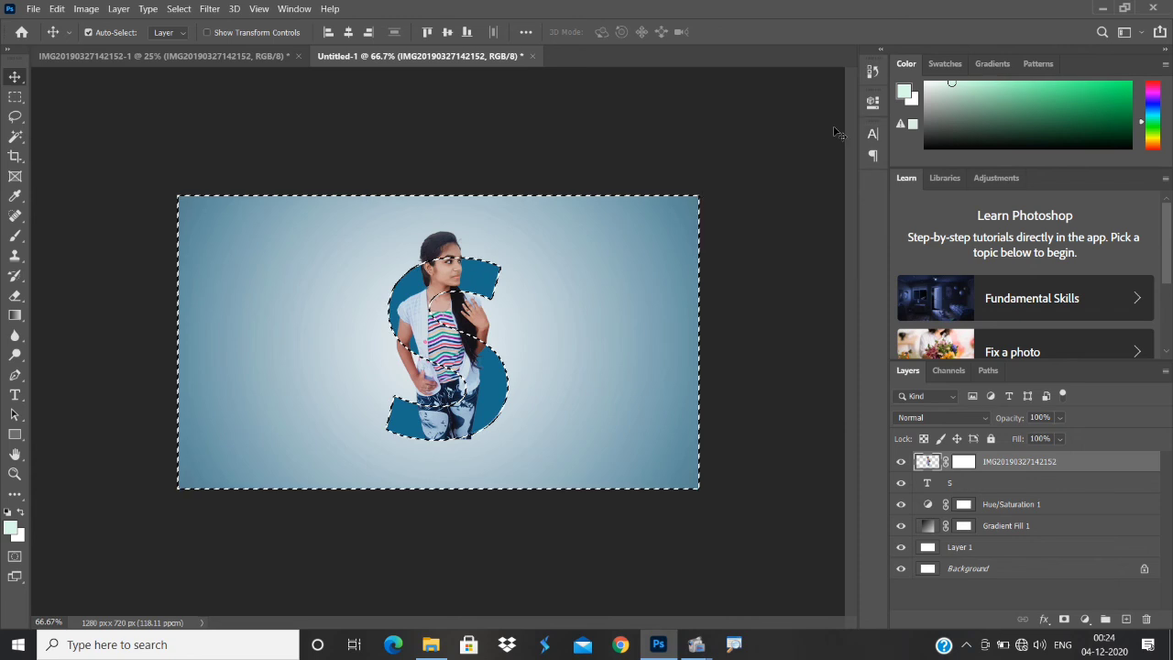
Erase the part of the woman showing in the lower opening of the letter S and clear the selection.
click(21, 300)
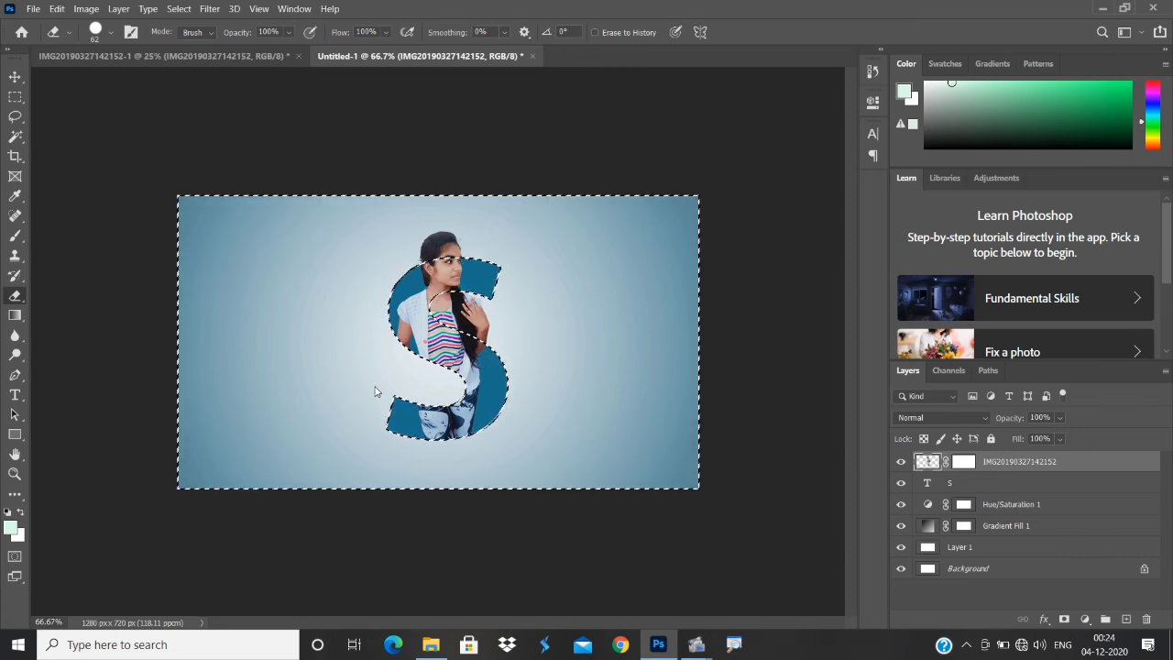
click(13, 80)
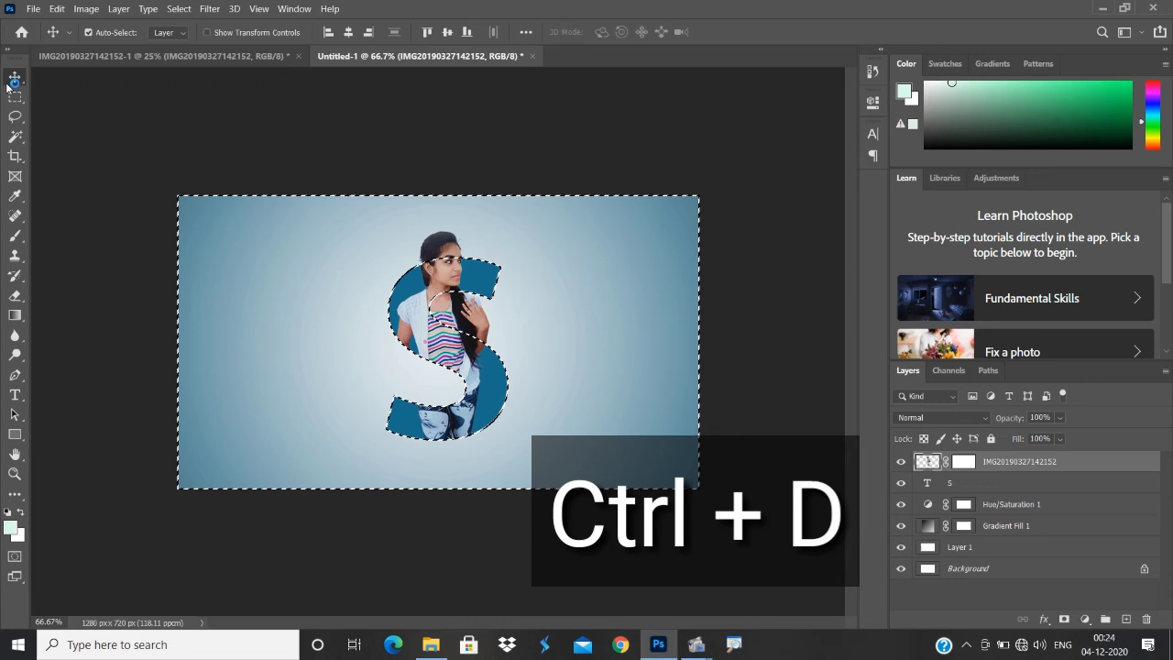
click(281, 129)
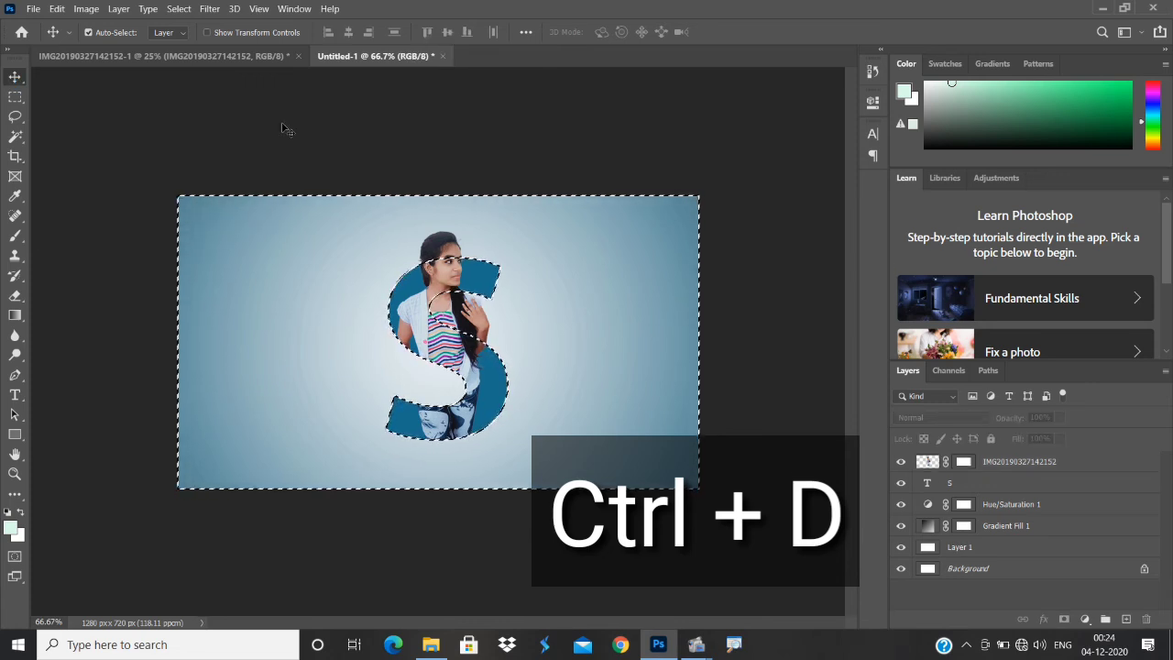
key(ctrl+d)
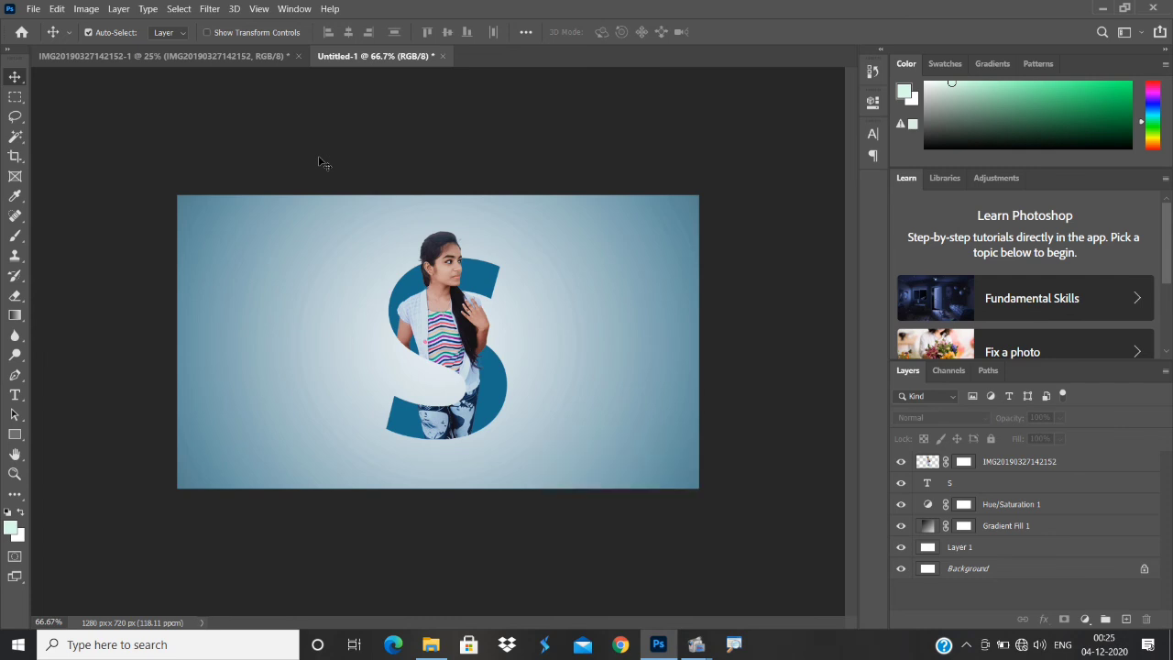
Add a Multiply drop shadow to the S layer with 38% opacity, 77° angle, 13 px distance, 13% spread and 13 px size.
click(969, 485)
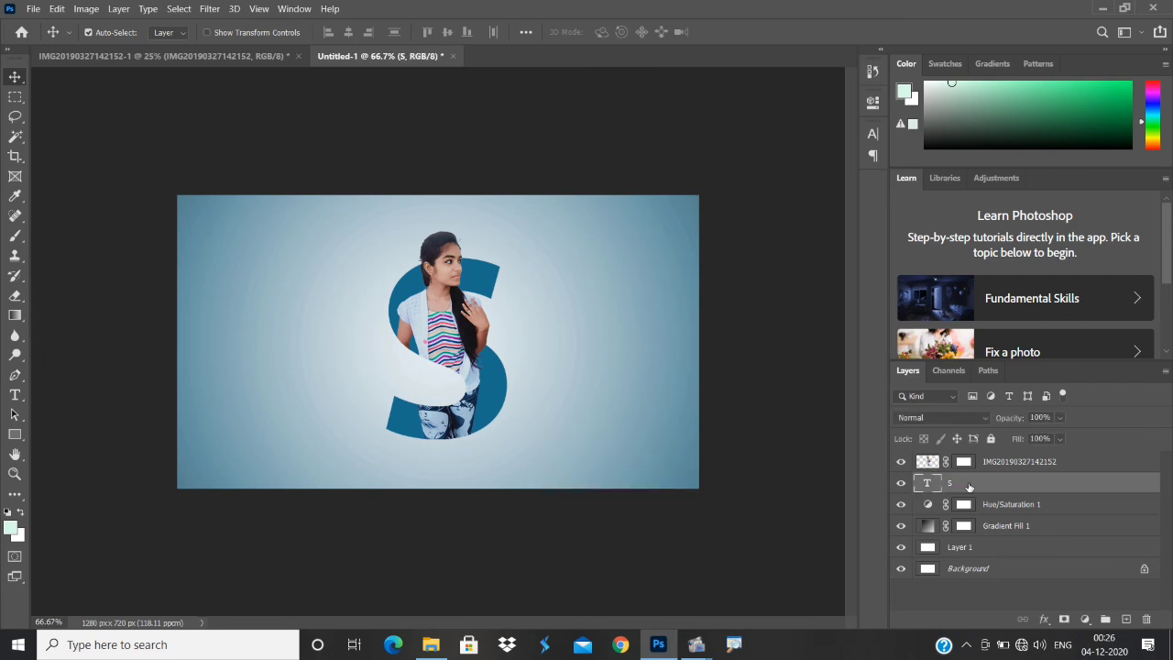
double_click(968, 486)
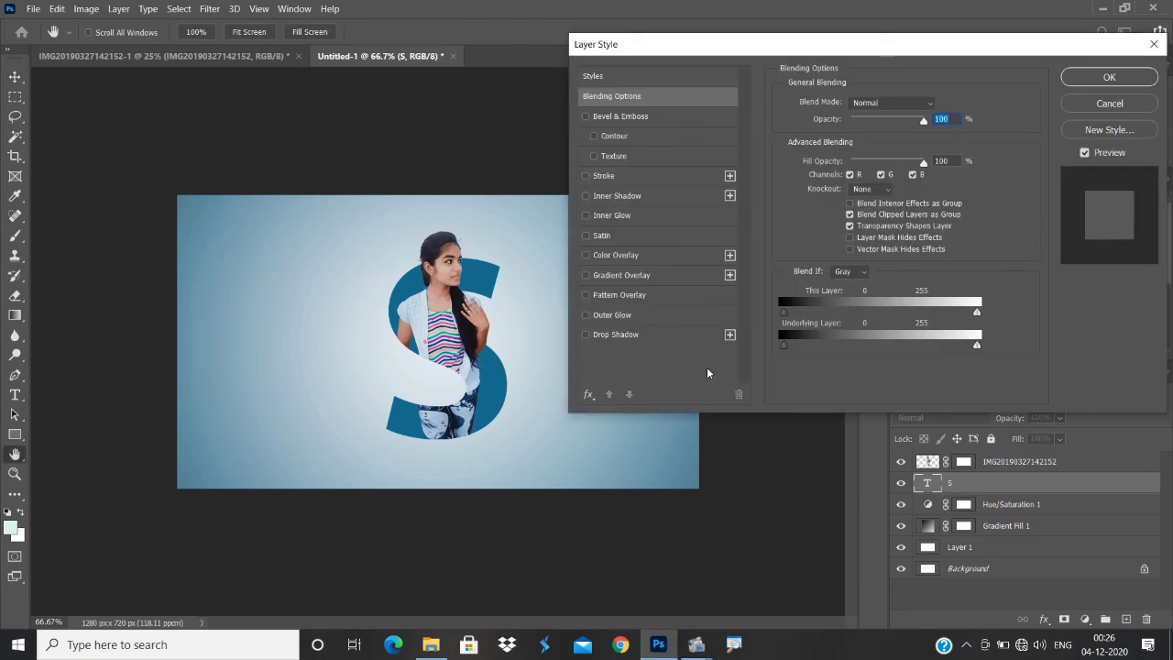
click(639, 334)
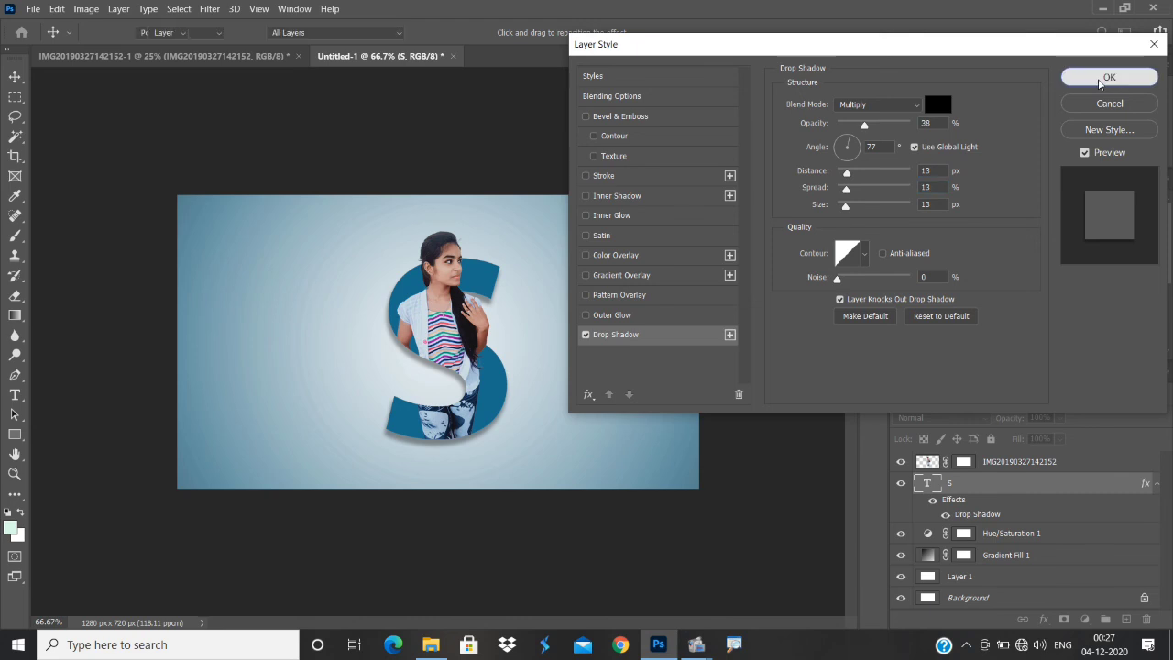
click(1104, 79)
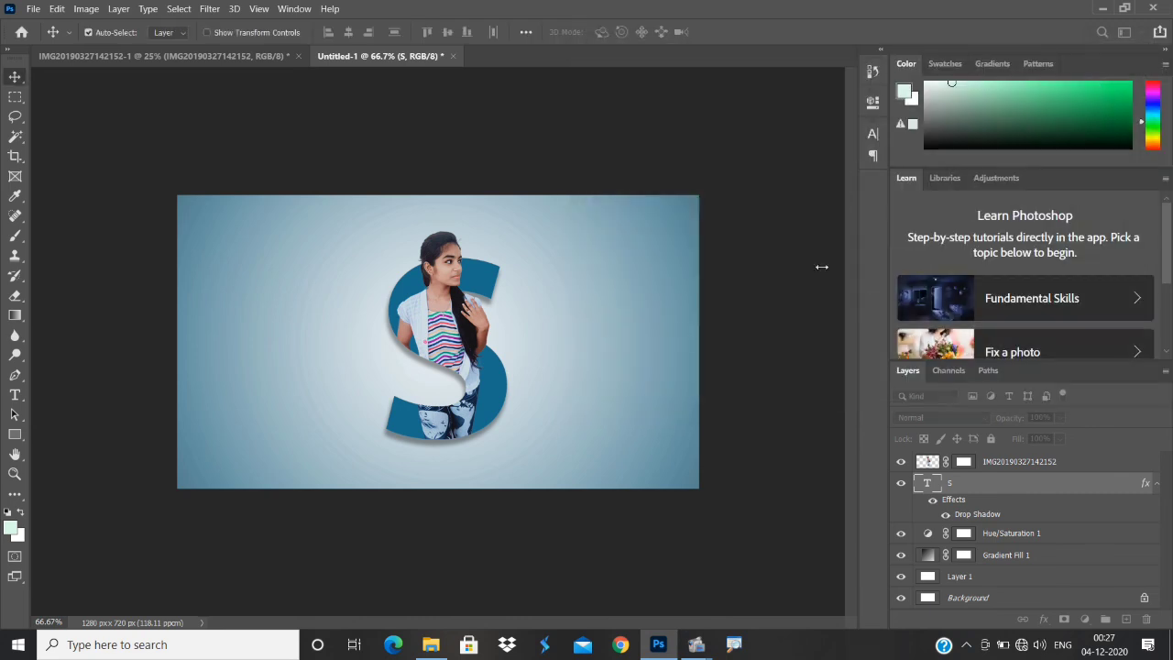
click(743, 265)
key(ctrl+minus)
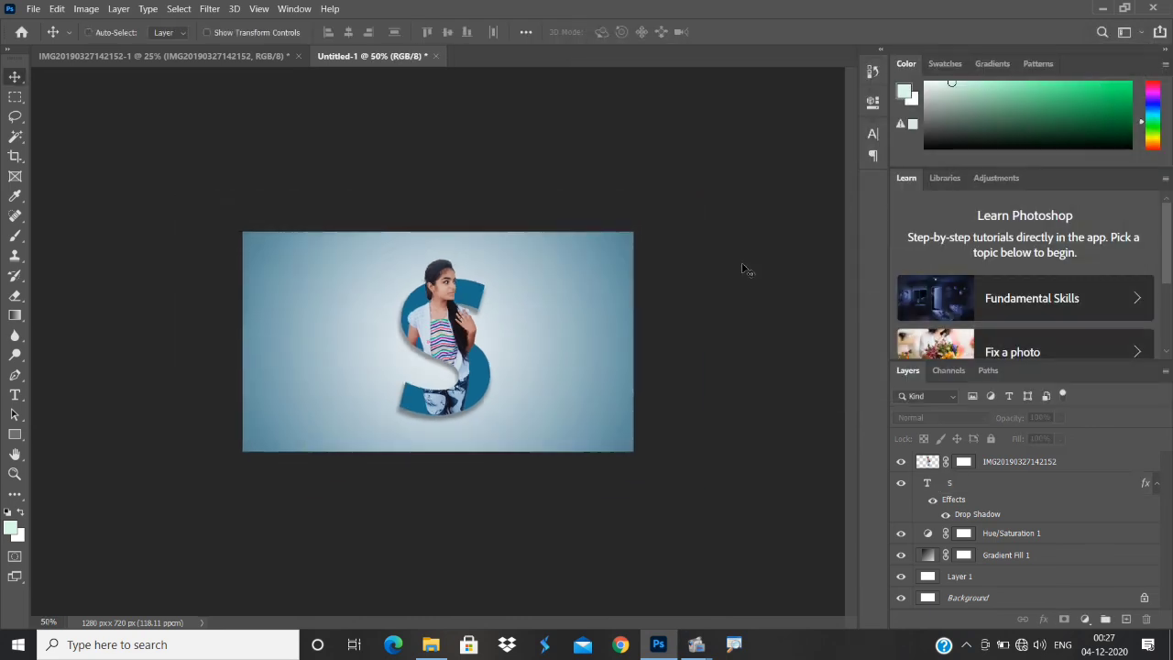
key(ctrl+plus)
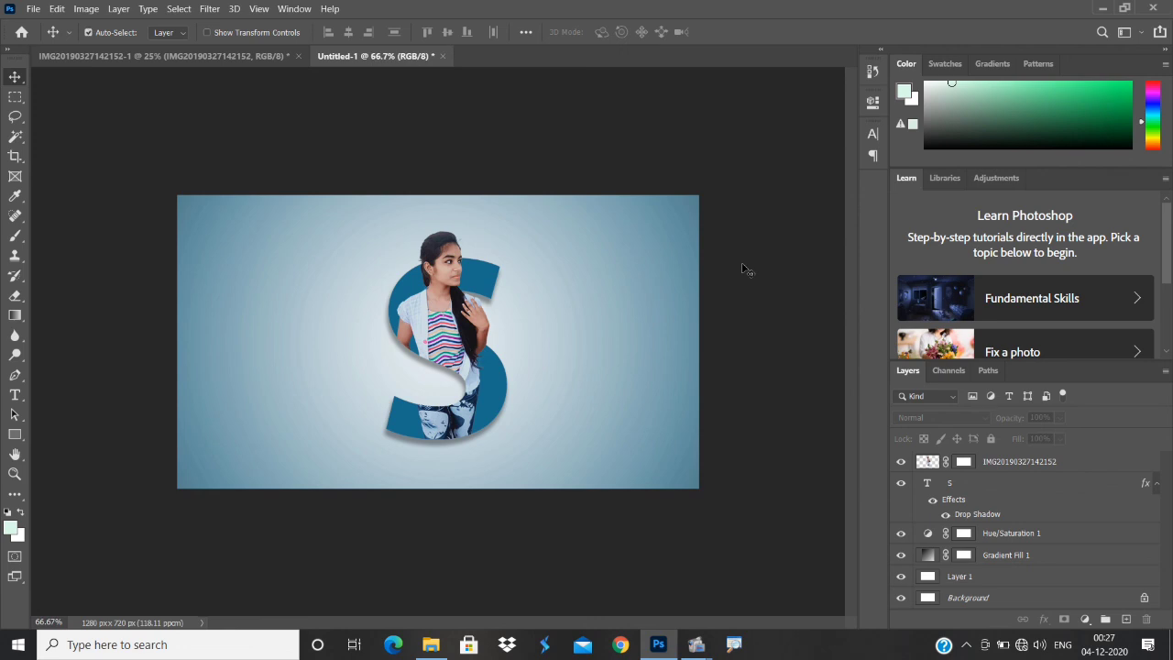
Export the finished S portrait design as a JPG at 100% quality and 1280 x 720 pixels.
mouse_move(50, 221)
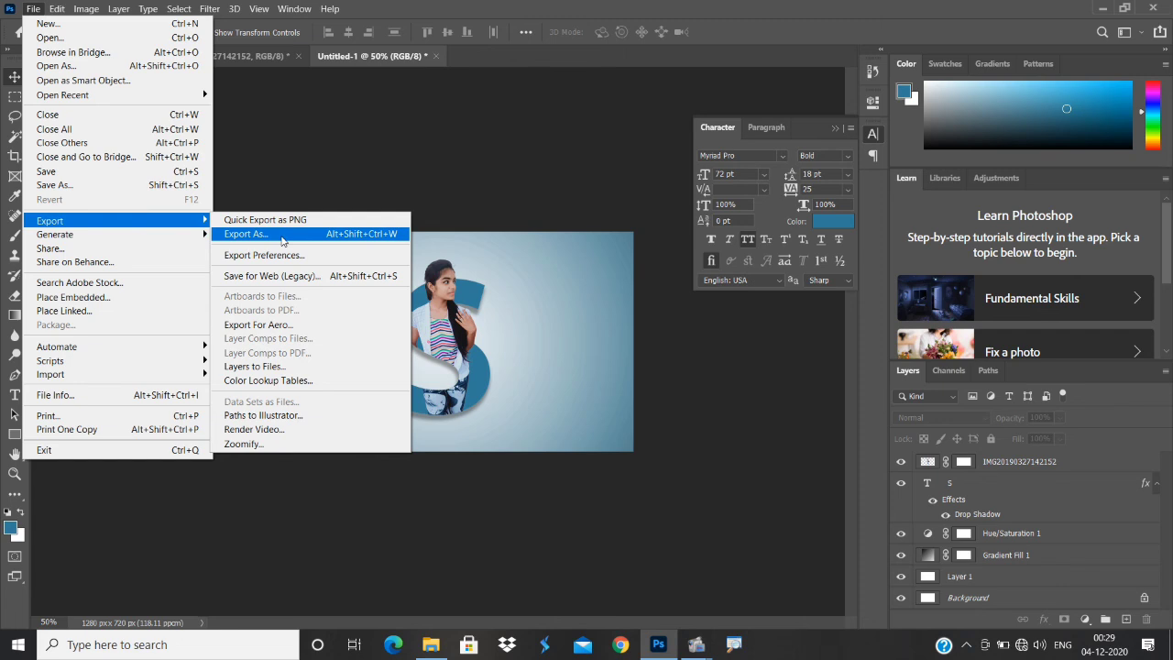
click(283, 236)
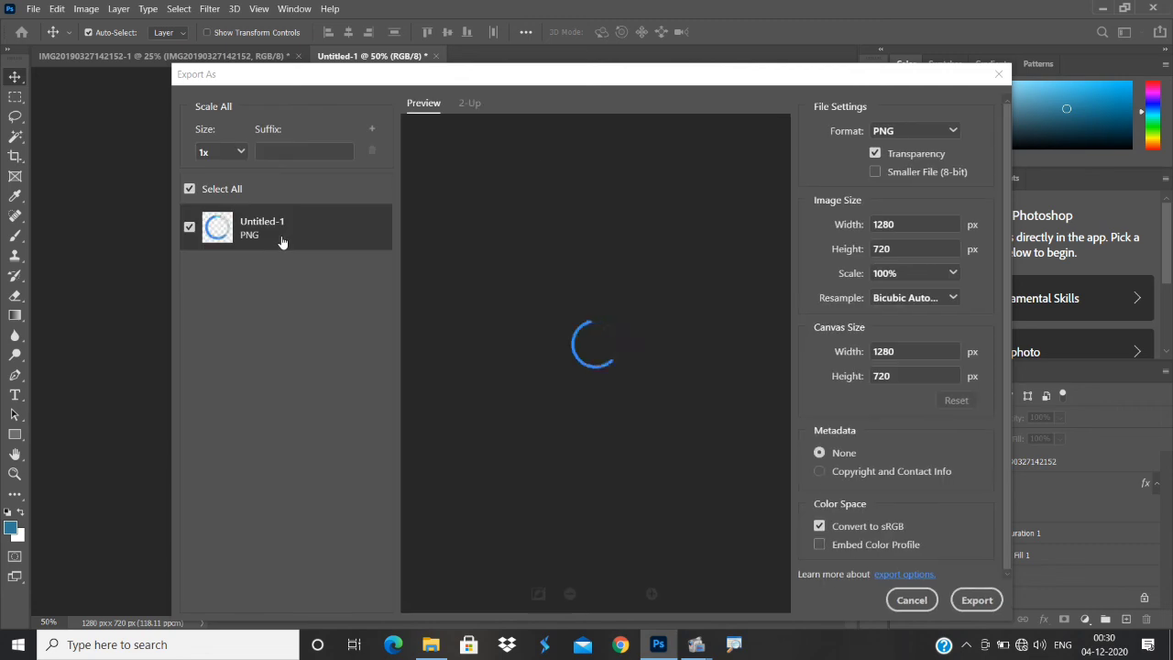
click(914, 130)
click(907, 170)
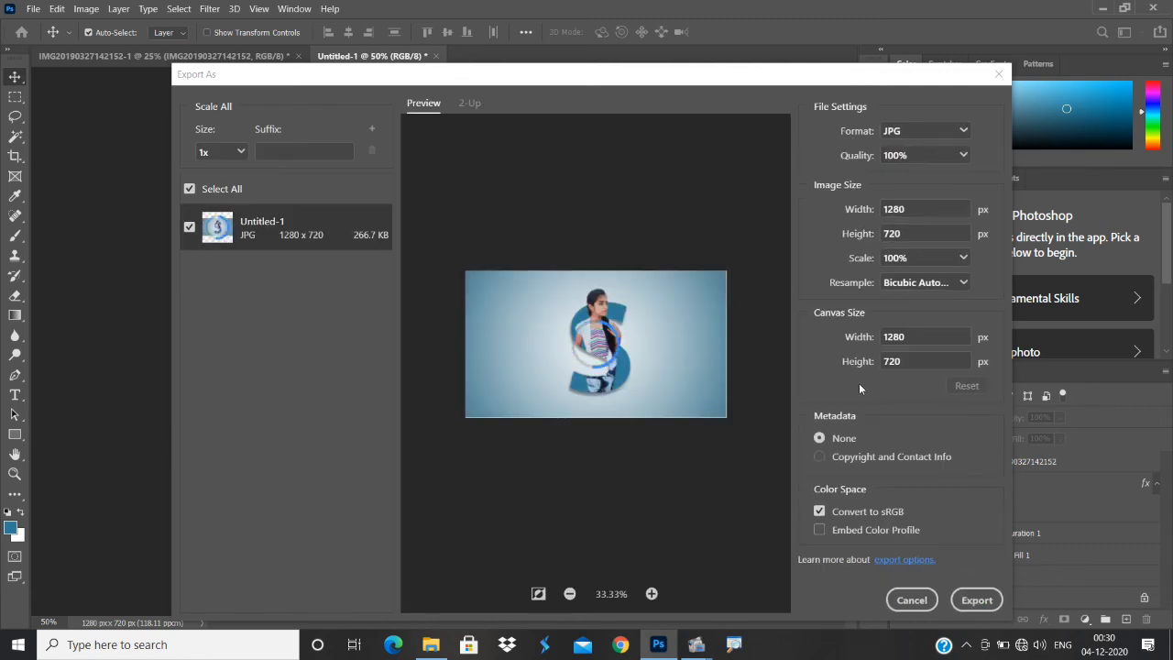
click(977, 600)
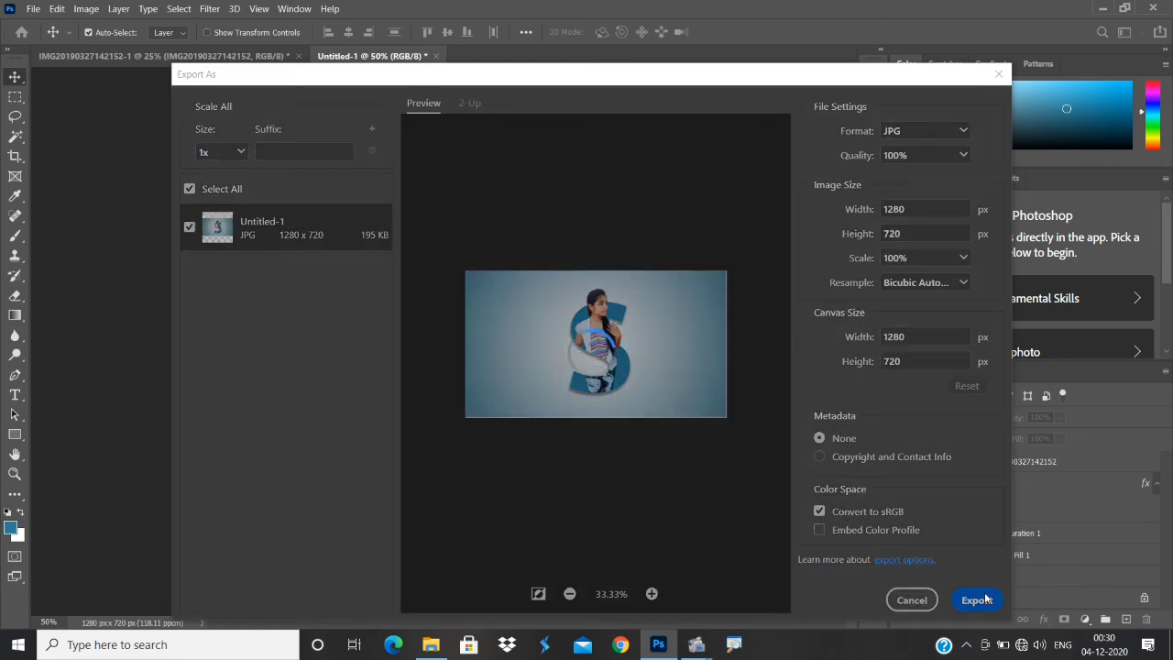